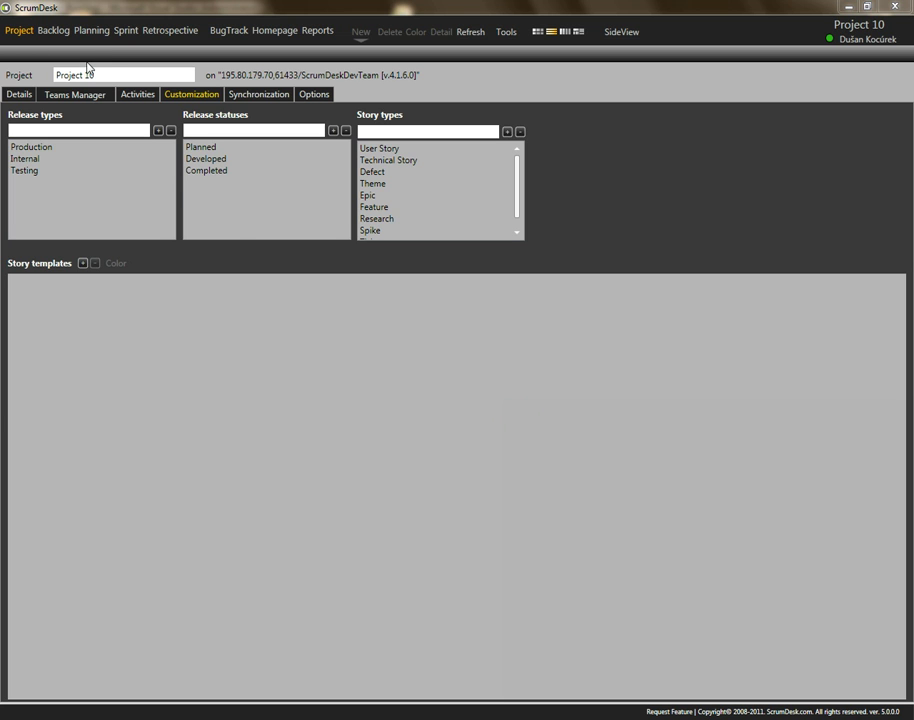
Step: Open the project customization settings and start editing a release type name
click(24, 36)
click(22, 35)
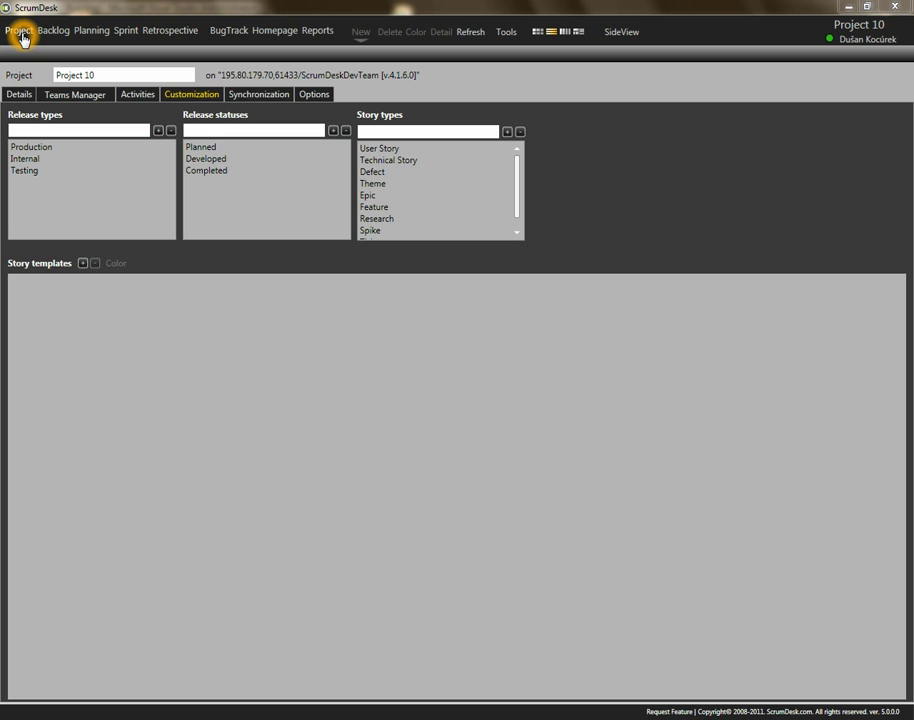
click(193, 97)
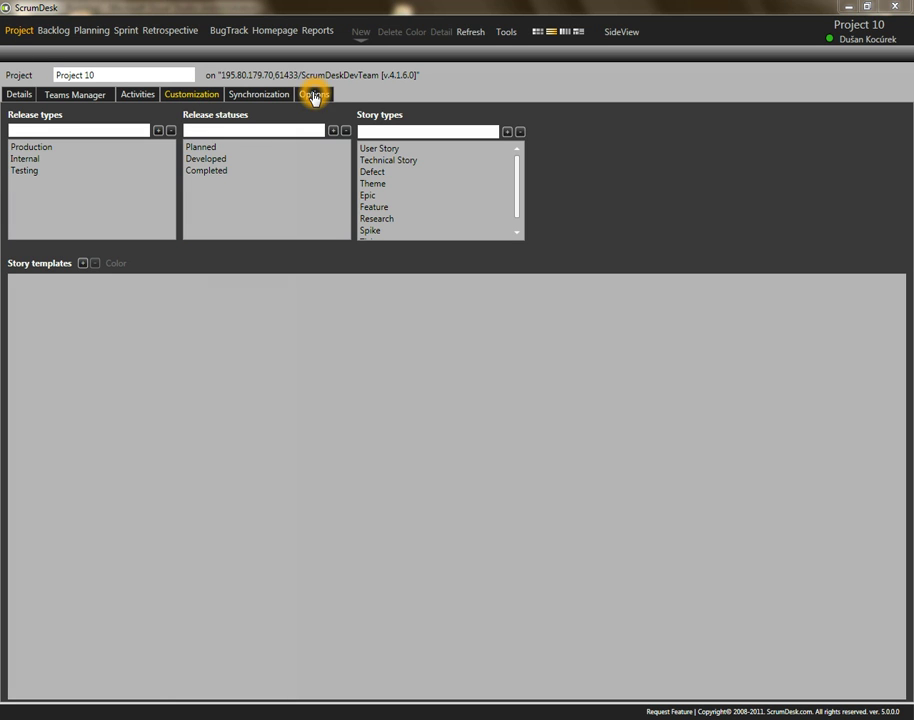
click(188, 99)
click(404, 120)
click(57, 131)
click(118, 264)
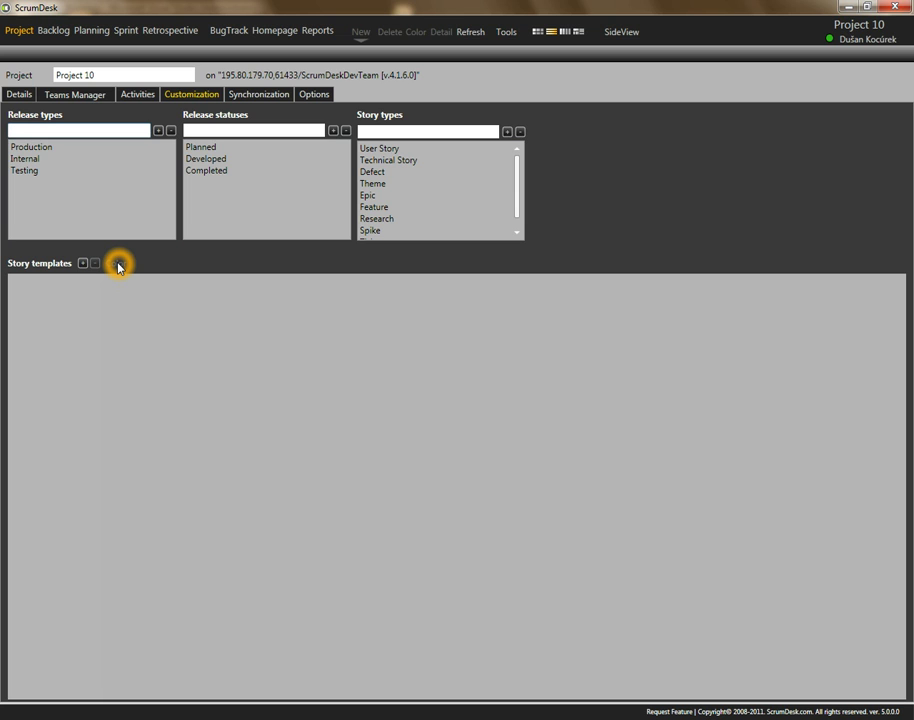
Step: Go through the release statuses Planned and Developed, selecting the Developed name
click(207, 130)
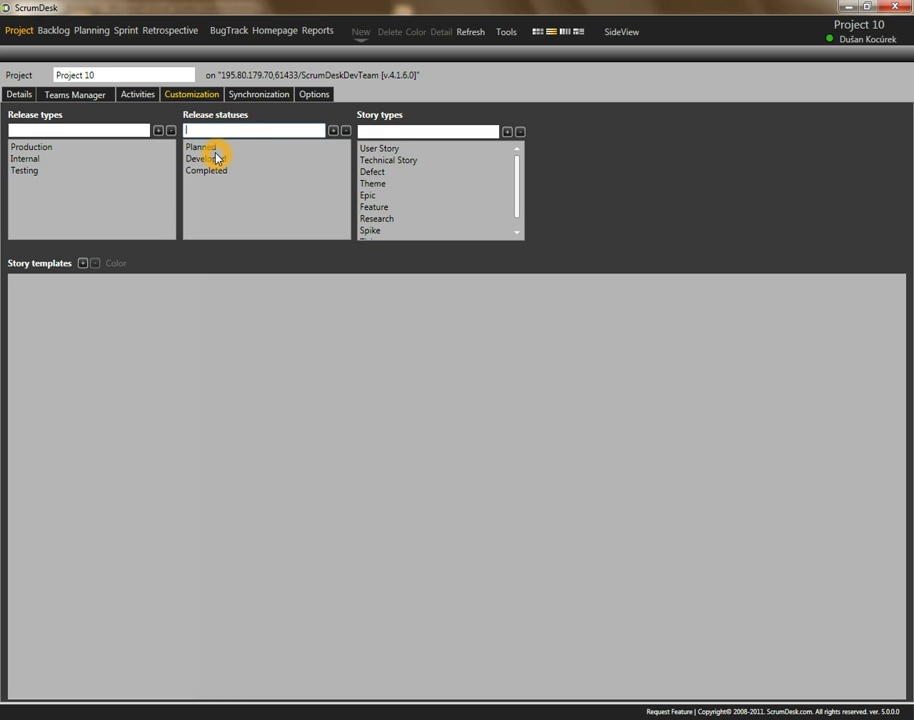
click(216, 149)
click(224, 160)
double_click(230, 130)
click(345, 131)
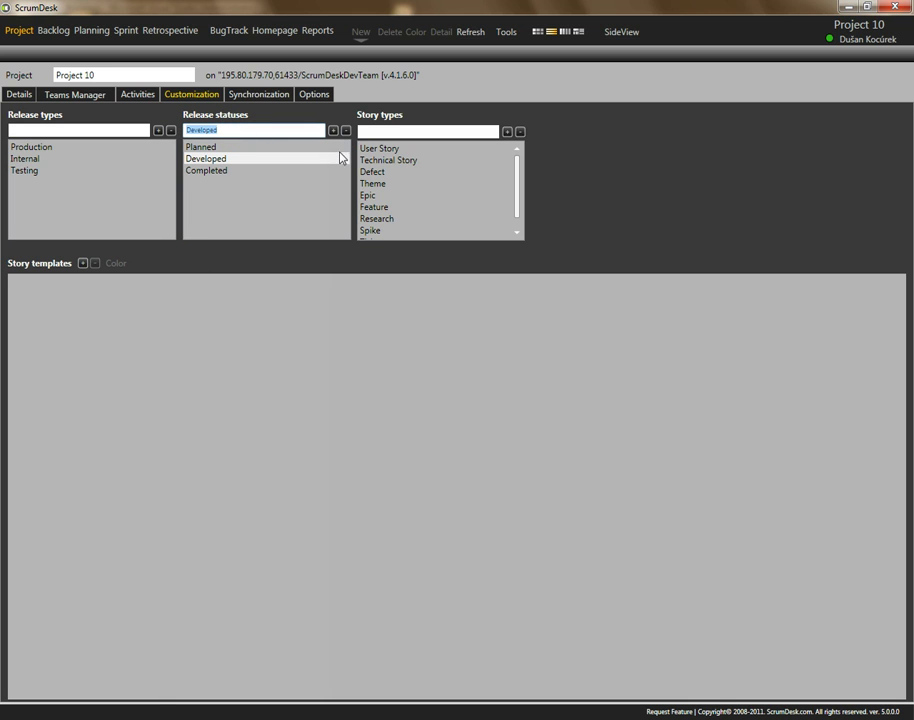
click(333, 160)
Step: Review the story types Feature, Epic, Research and Spike
click(513, 165)
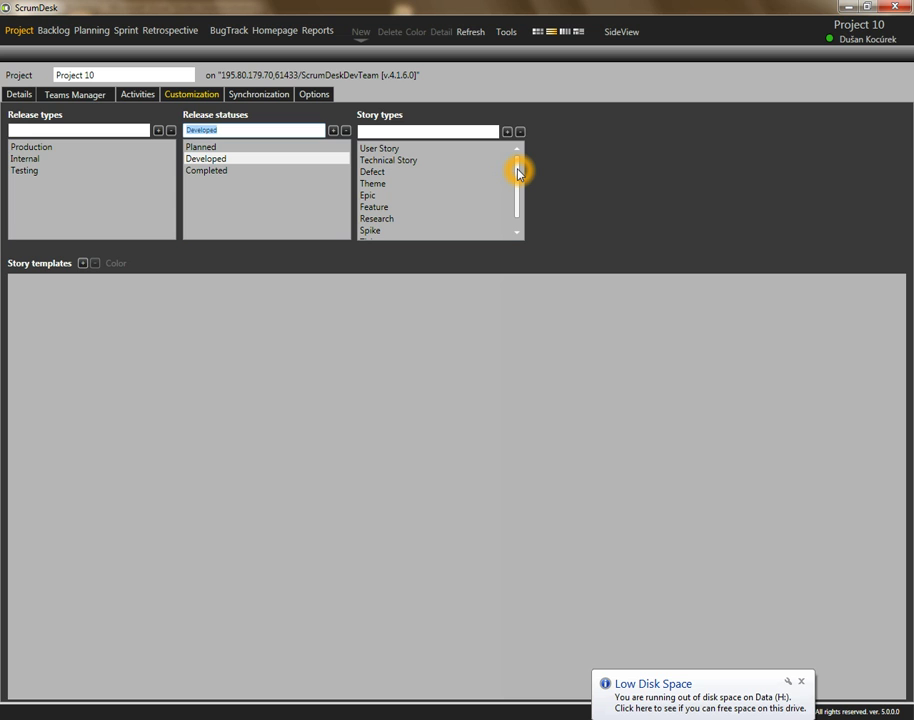
drag(518, 172, 519, 203)
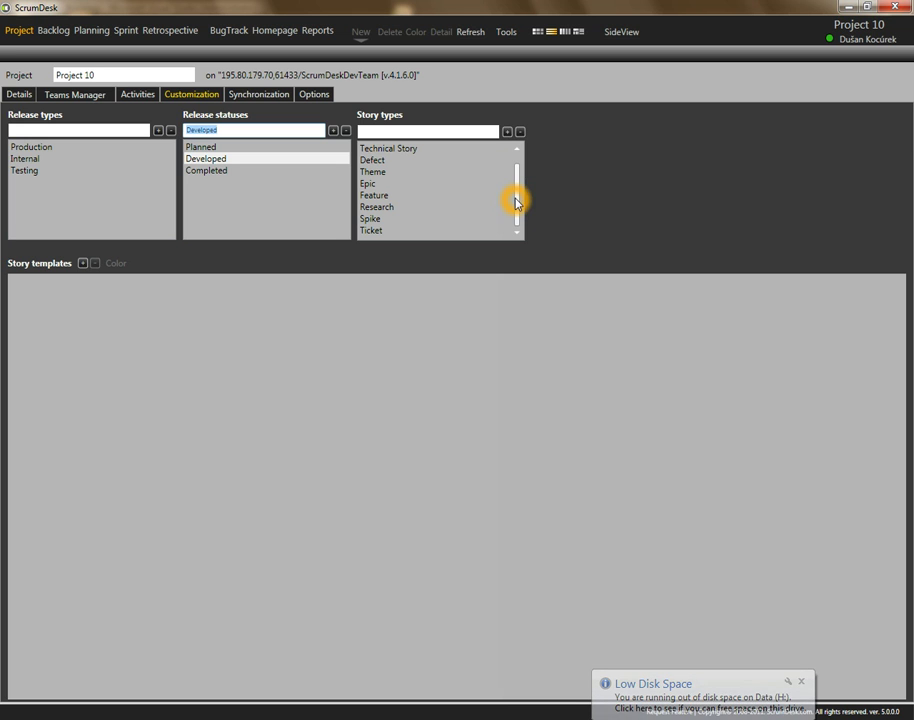
drag(519, 203, 521, 186)
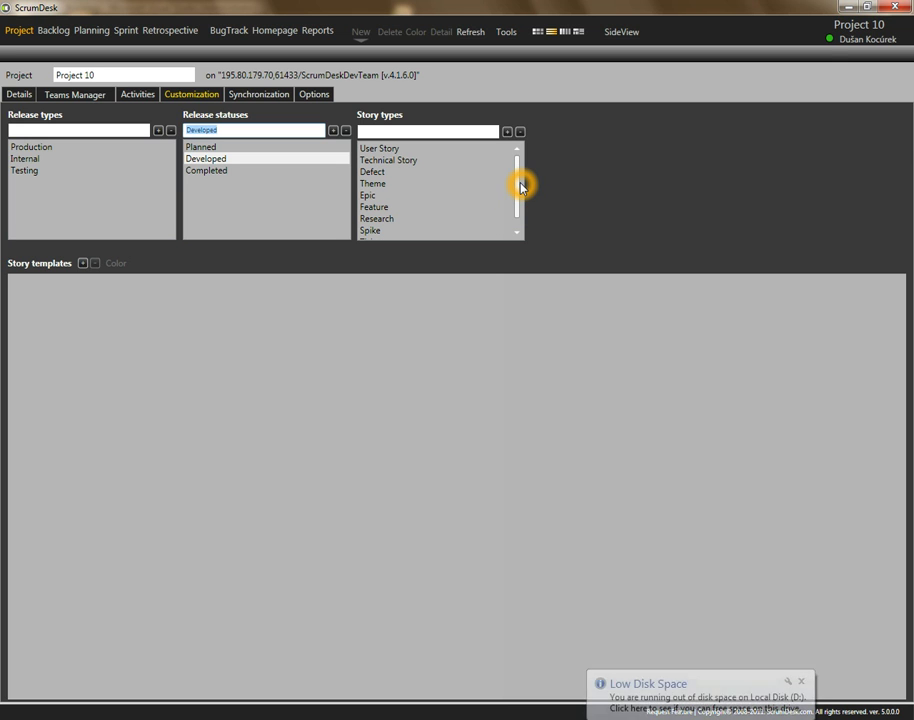
click(520, 210)
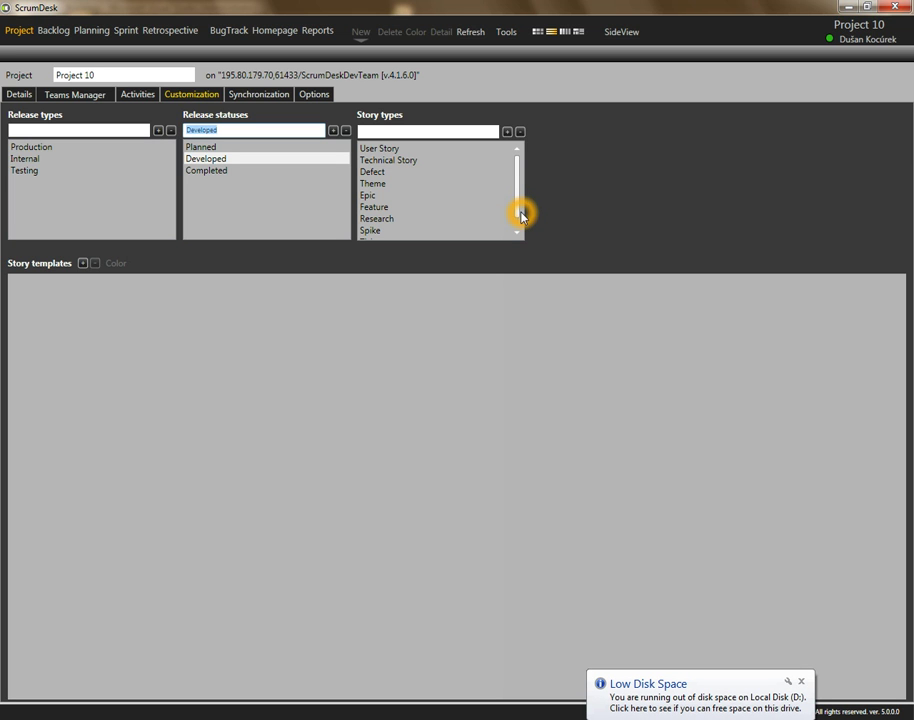
click(383, 206)
click(386, 195)
click(407, 219)
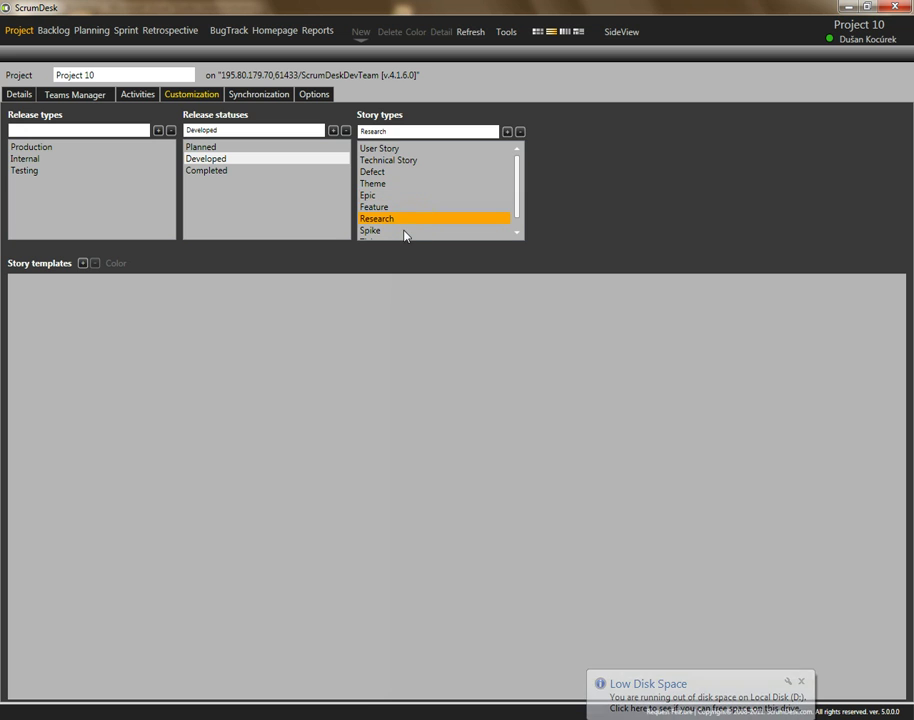
click(405, 230)
scroll(432, 219, down, 1)
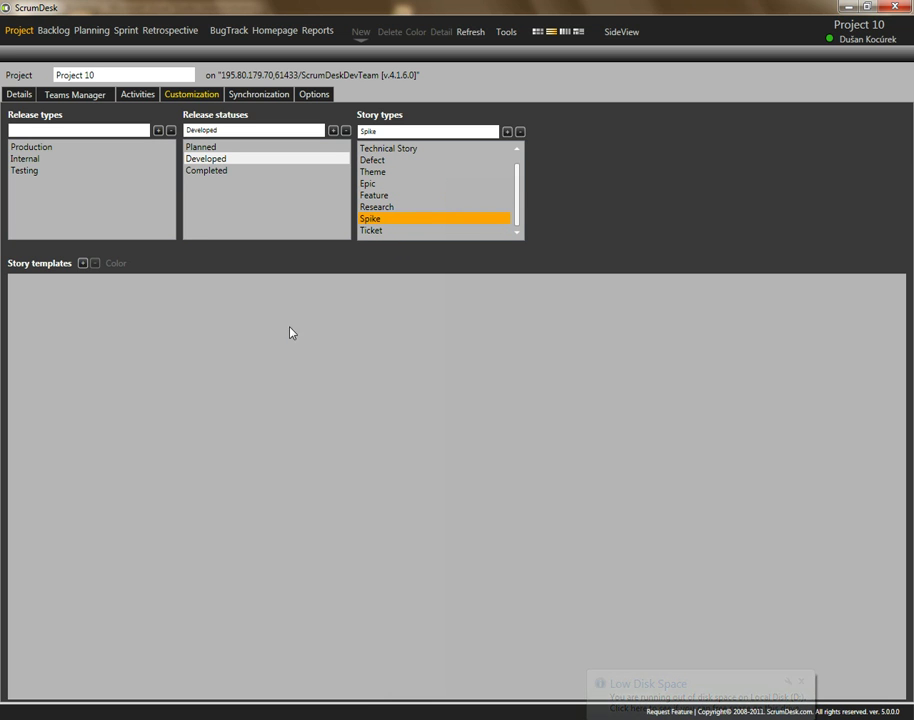
click(85, 270)
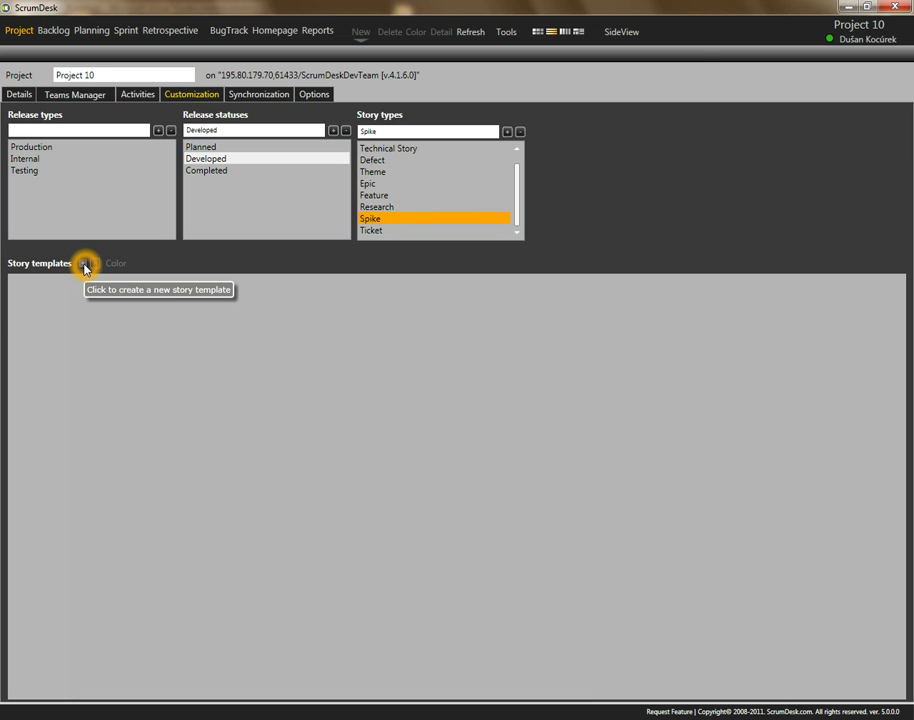
Step: Add a story template titled 'BUG: <Enter Title>' with description 'This is a defect'
click(85, 267)
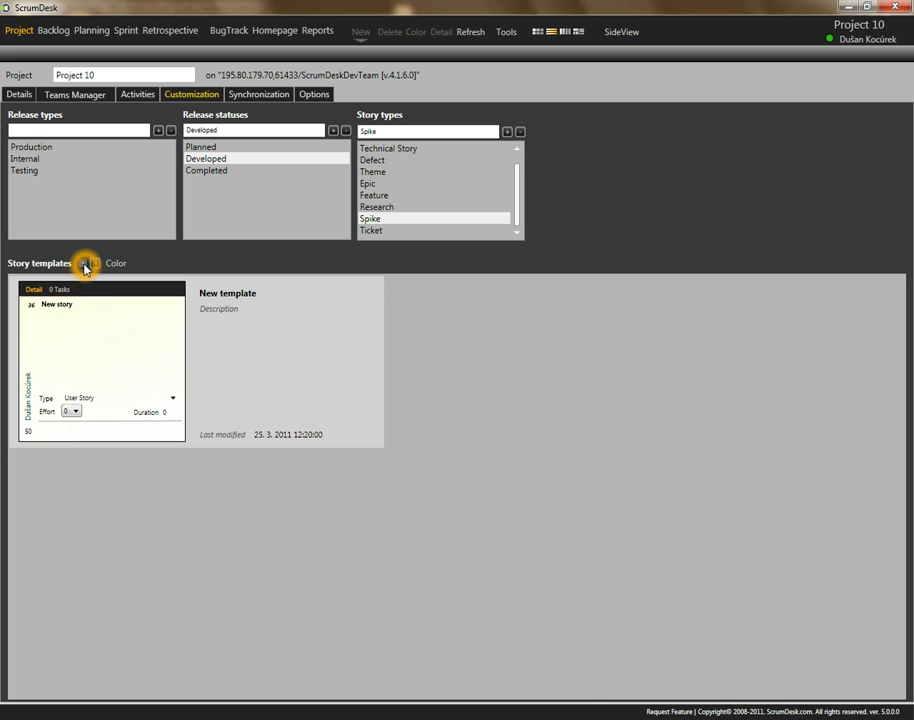
click(47, 304)
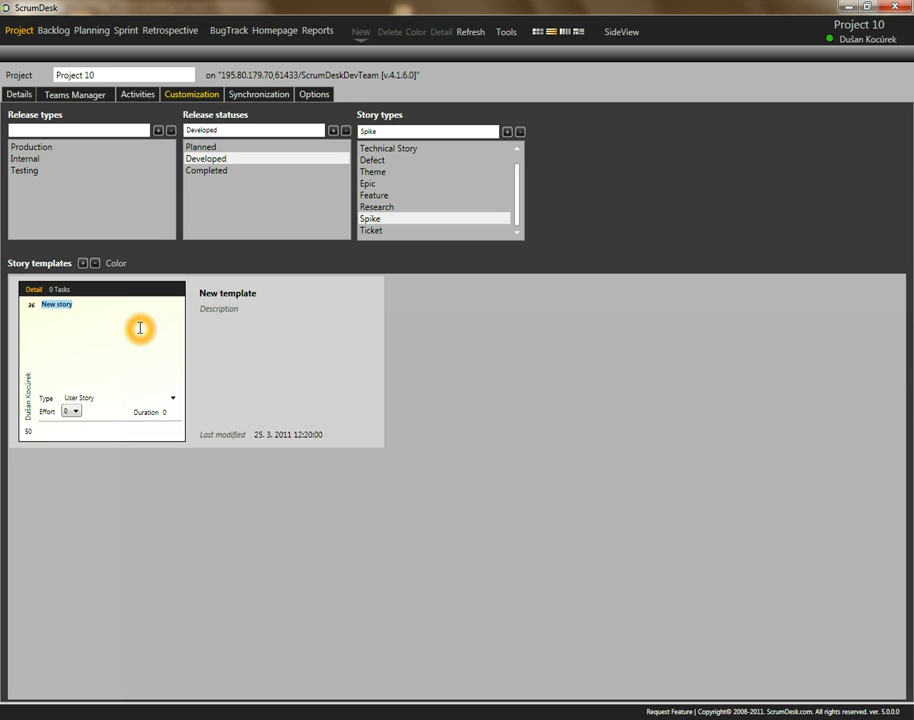
text(BUG: <Enter Title>)
click(133, 337)
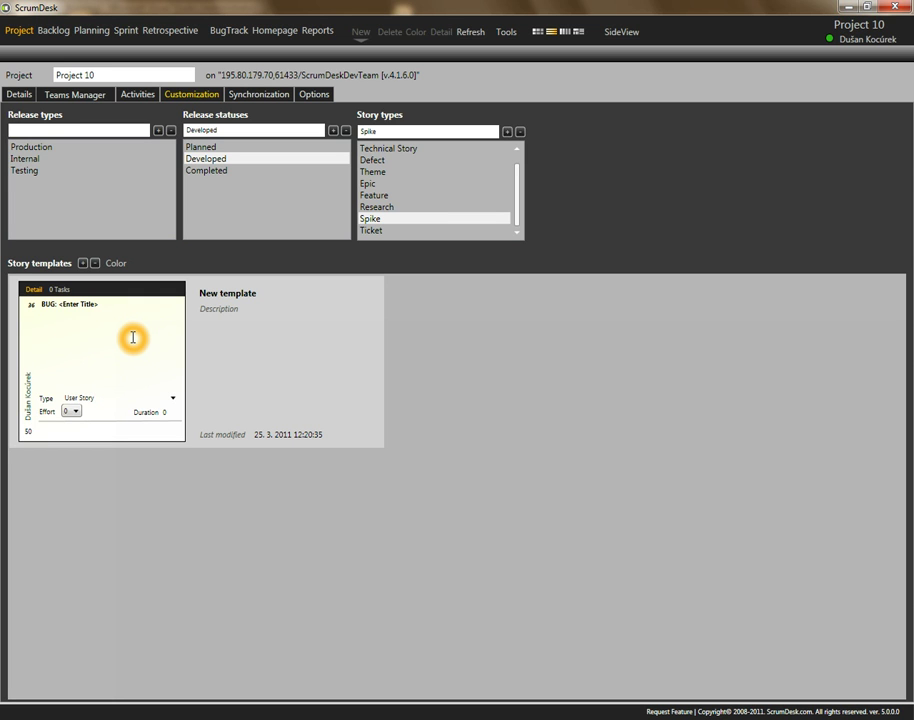
text(D)
key(BackSpace)
text(This is a defect)
Step: Make the BUG template a Defect with effort 1 and duration 1, and select its value 50 for replacement
click(172, 400)
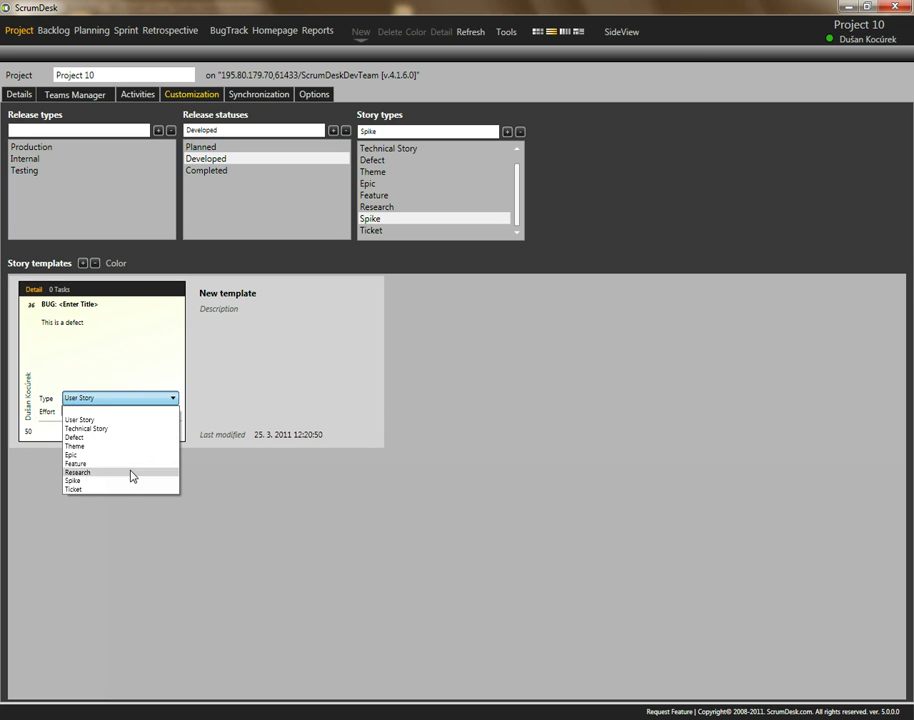
click(150, 437)
click(74, 411)
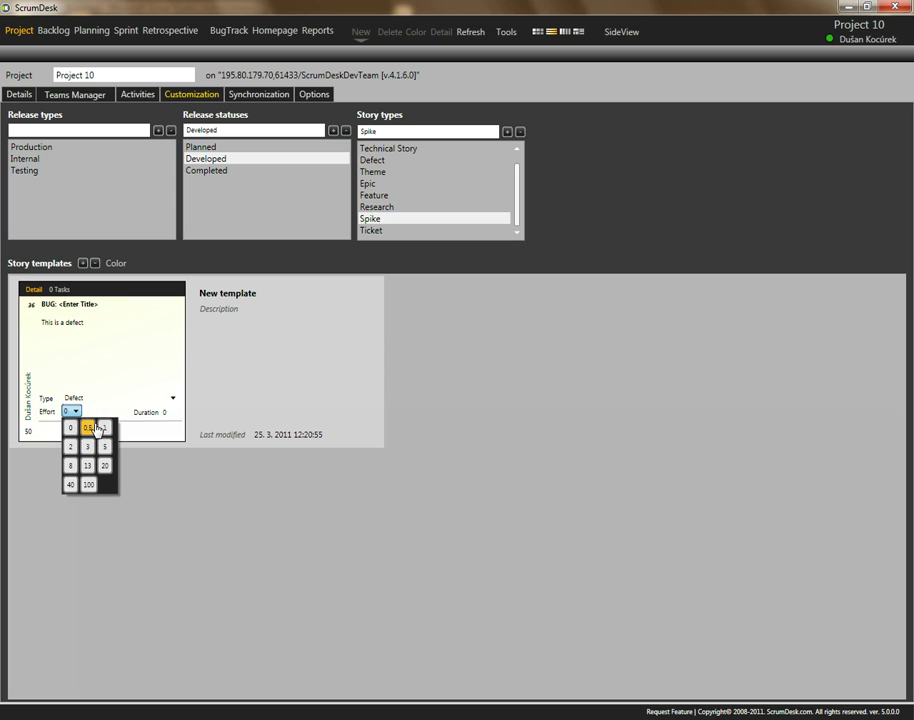
click(104, 428)
click(168, 414)
click(174, 417)
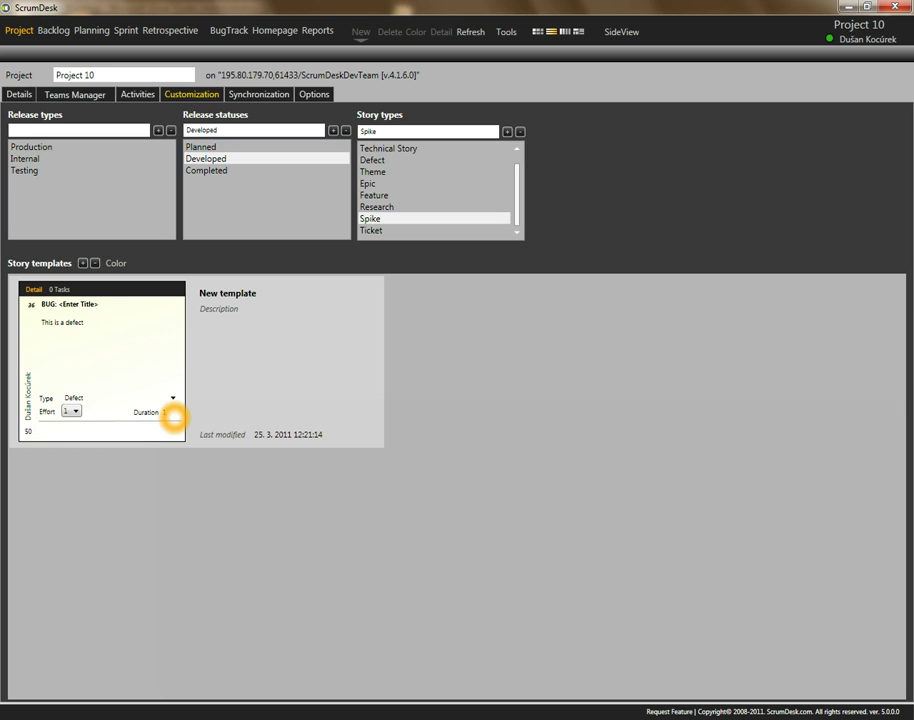
text(1)
click(28, 431)
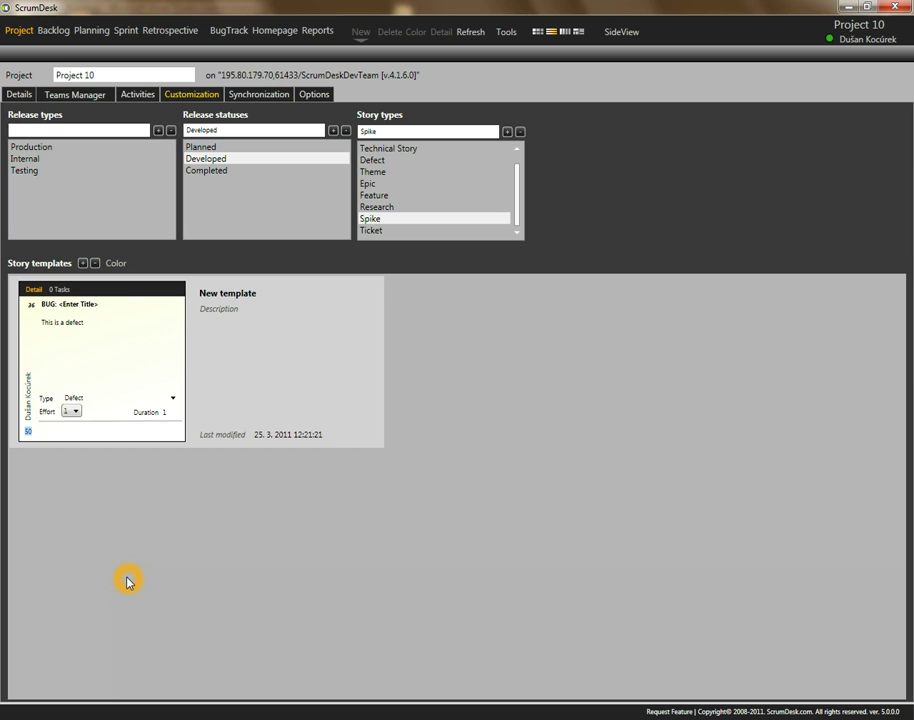
text(99)
Step: Retitle the new template 'Defect template' and move to its description
click(205, 292)
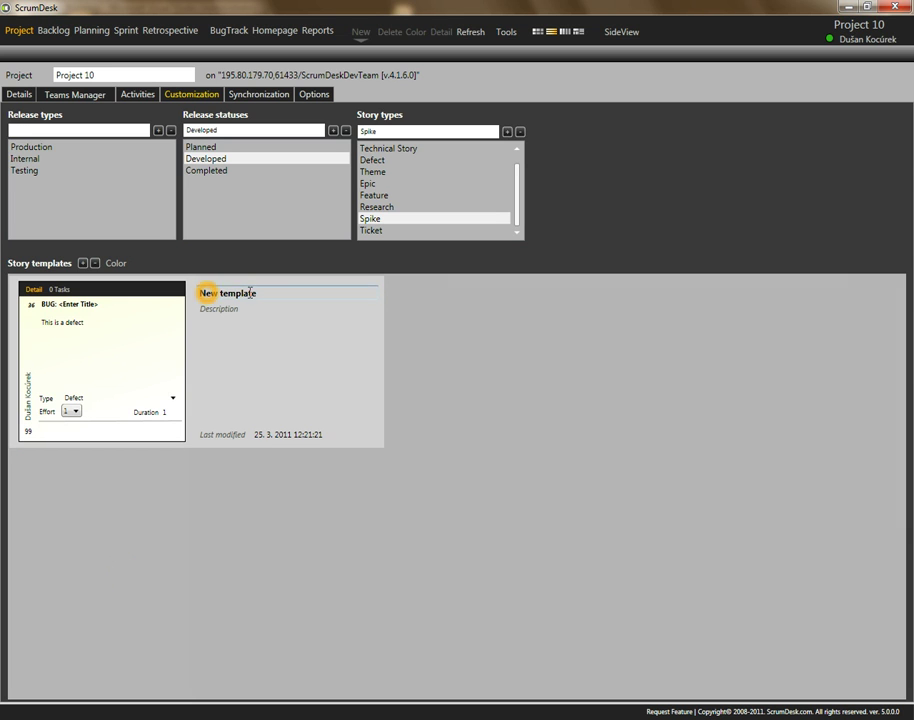
key(ctrl+a)
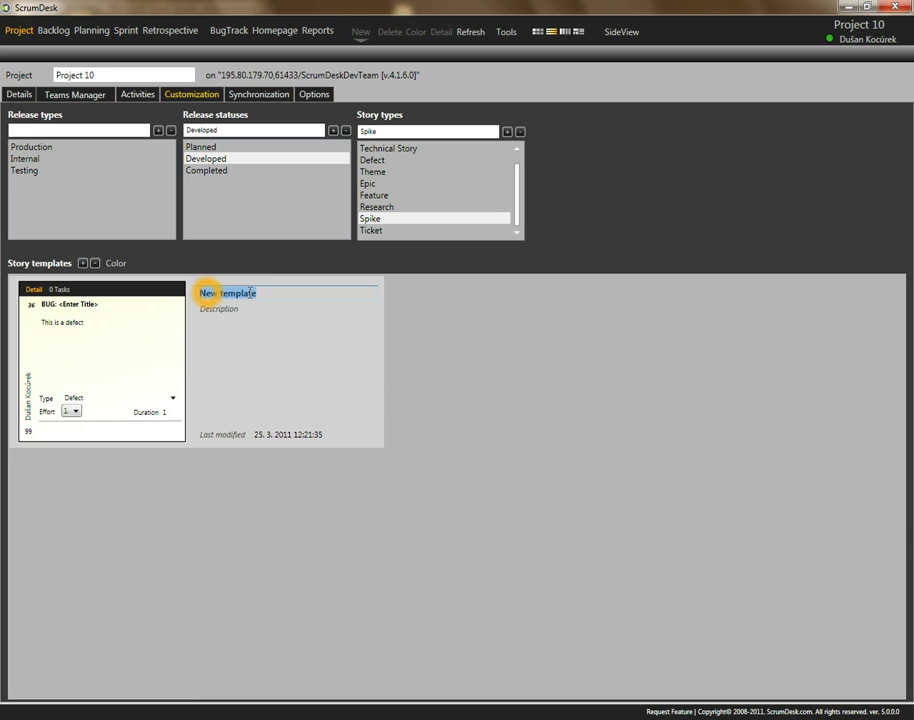
text(Defect)
text( templa)
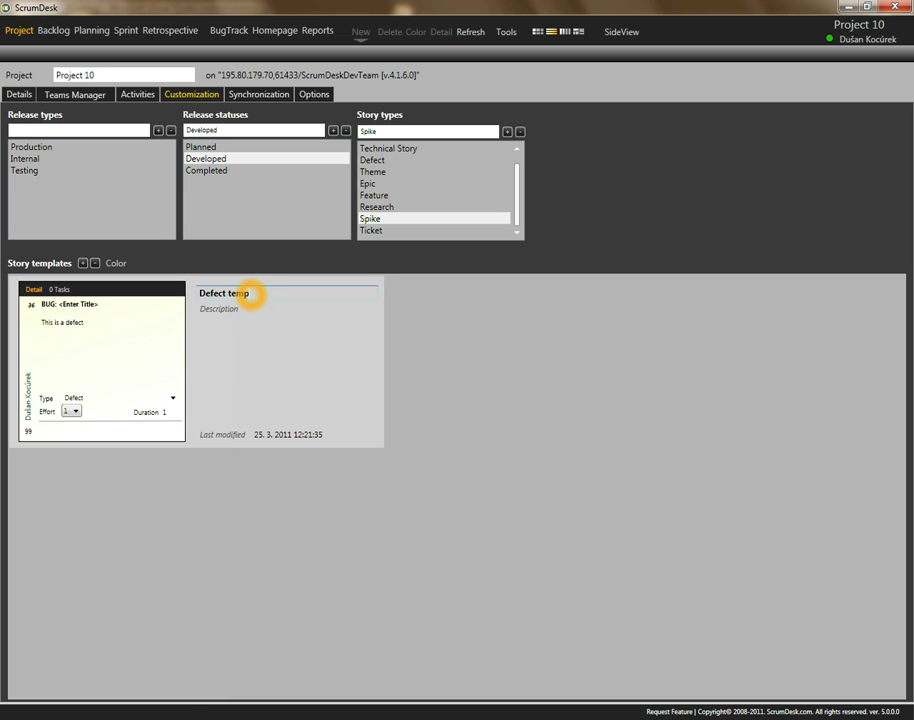
click(255, 316)
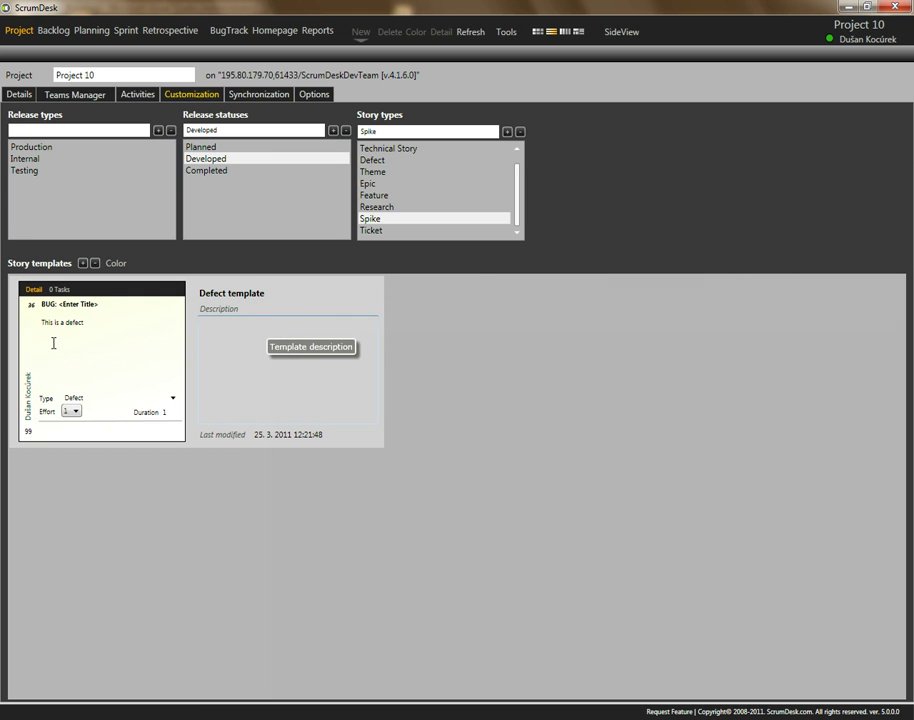
Step: Colour the Defect template's card orange from the Color palette
click(121, 264)
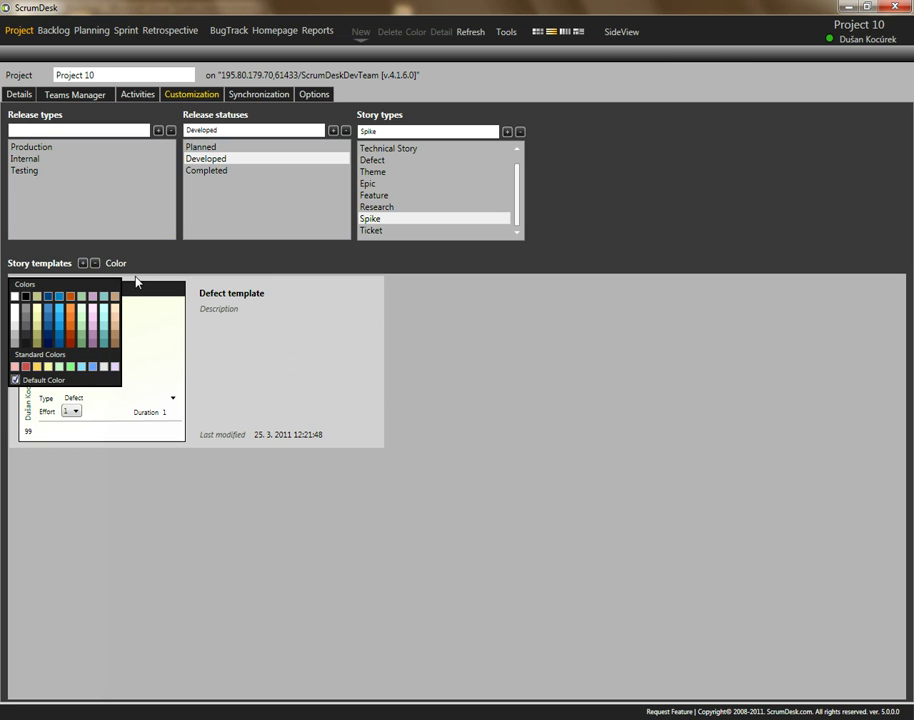
click(71, 296)
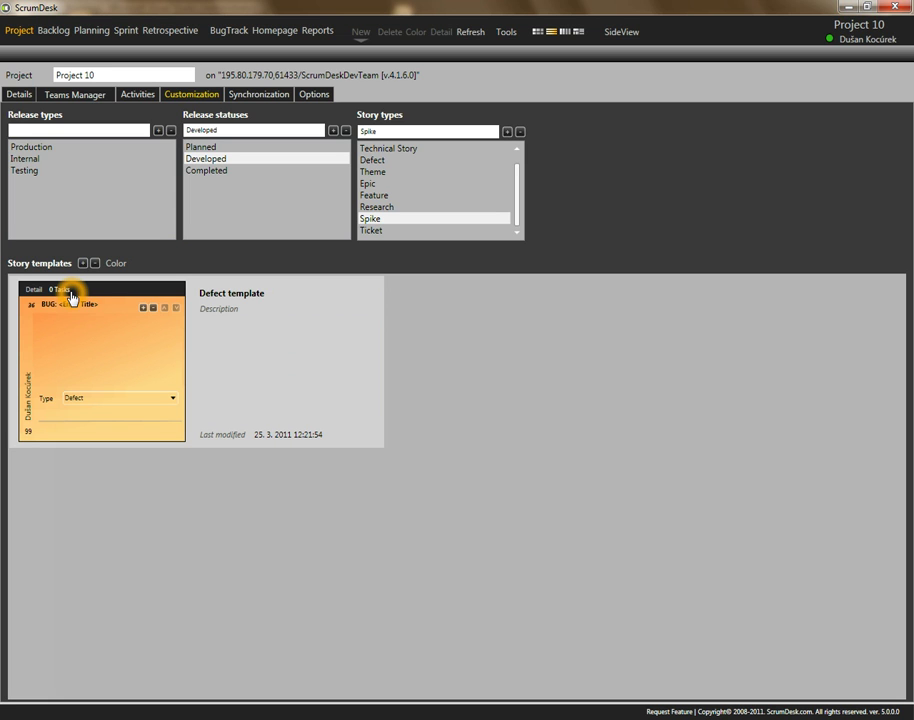
Step: Add the first two template tasks, Analyse and Fix
click(142, 309)
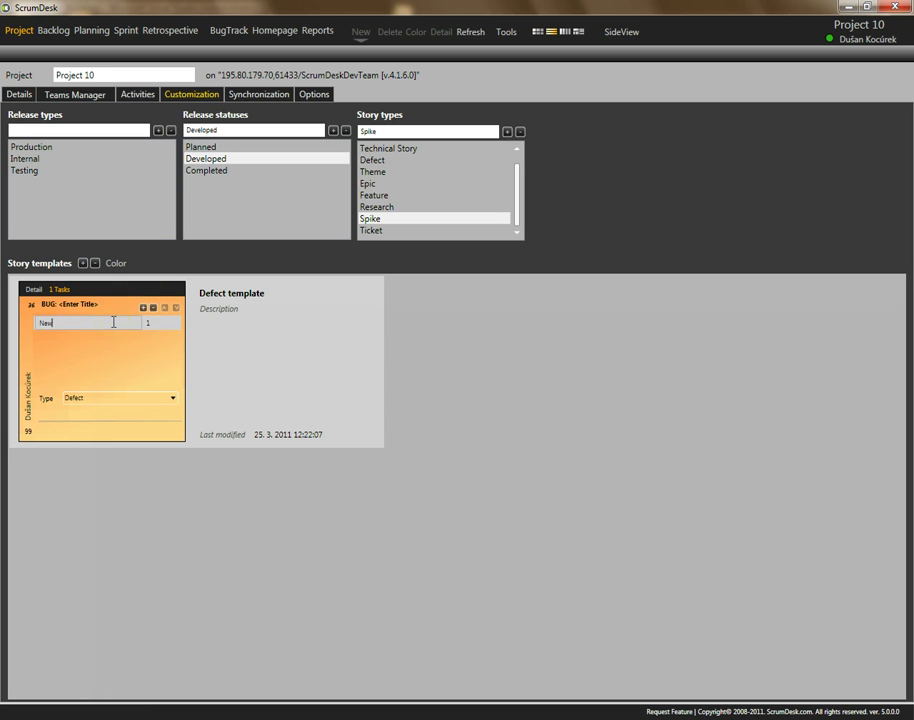
click(113, 322)
text(Analyse)
click(142, 308)
click(112, 340)
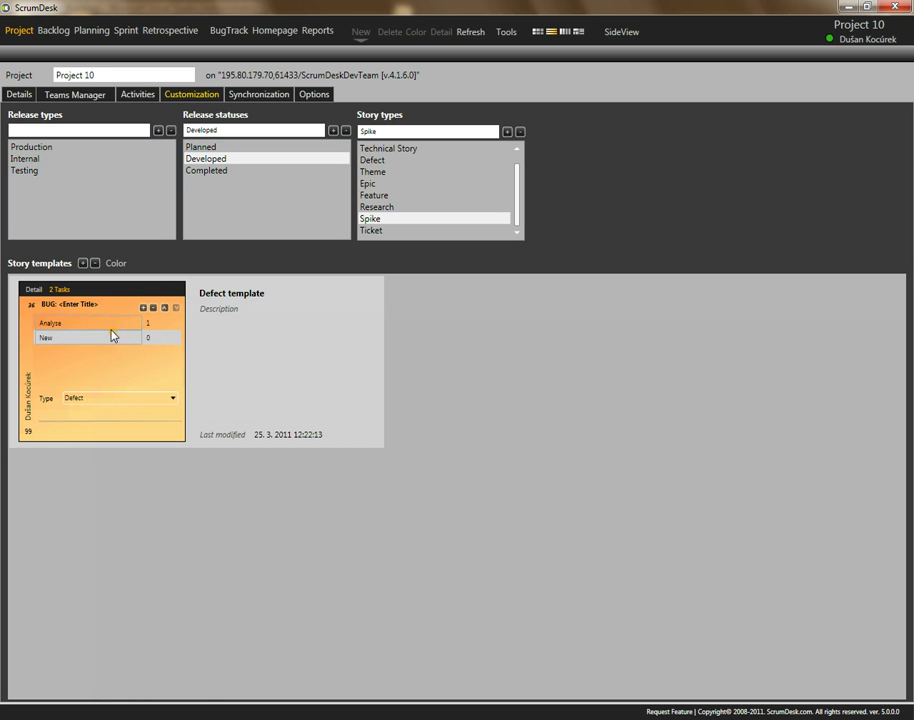
click(112, 326)
click(112, 337)
click(156, 336)
Step: Add the Retesting and Integration tasks to the template story
click(144, 309)
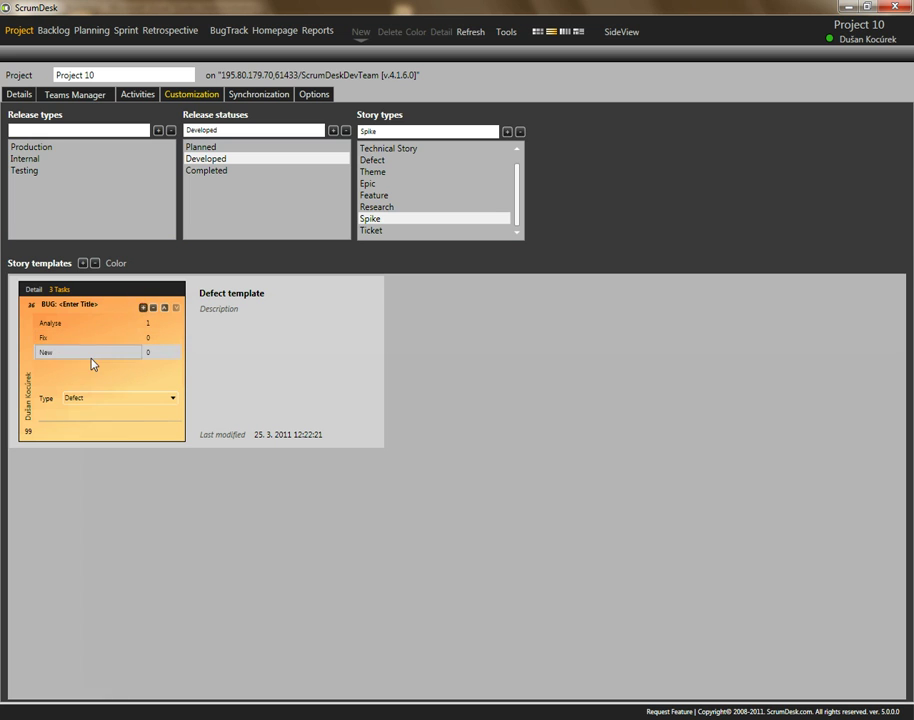
click(92, 352)
click(92, 351)
click(143, 307)
click(80, 366)
drag(78, 367, 30, 372)
text(Integration)
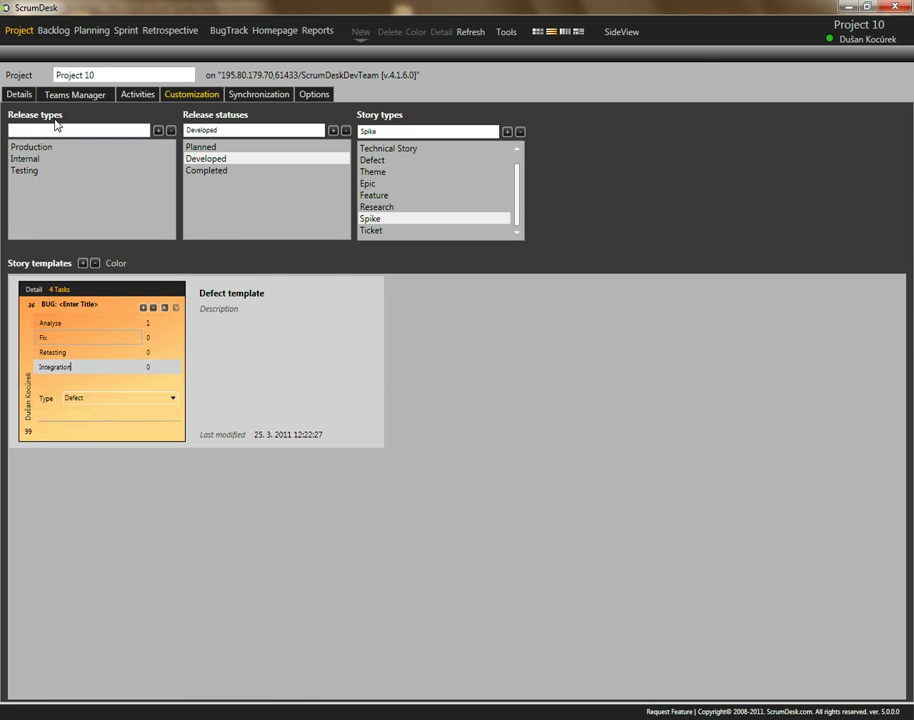
Step: Add Release 69 in Planning with type Production and status Planned
click(245, 130)
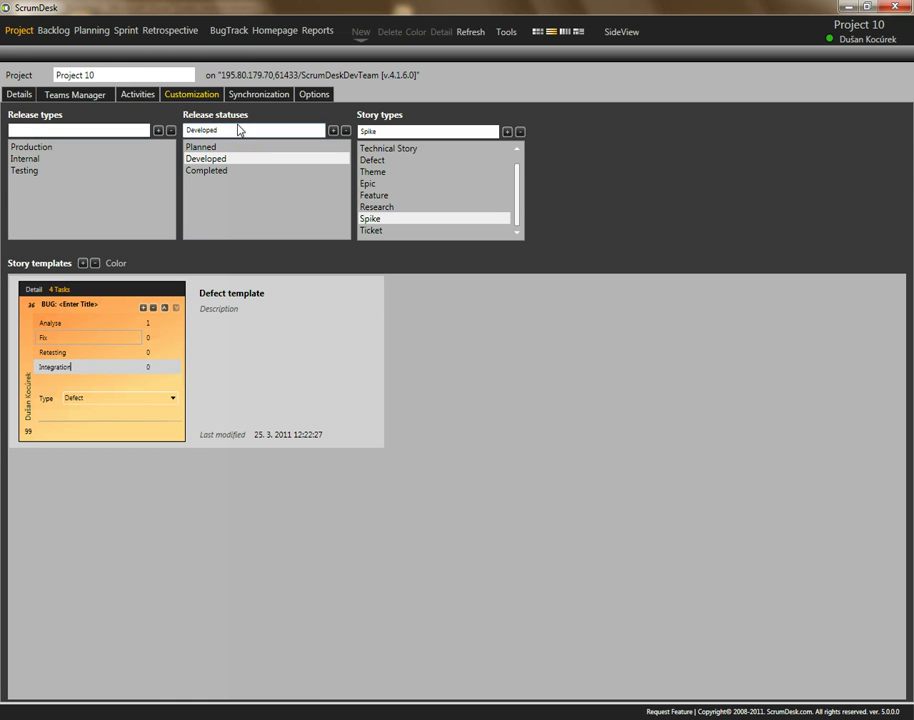
click(100, 35)
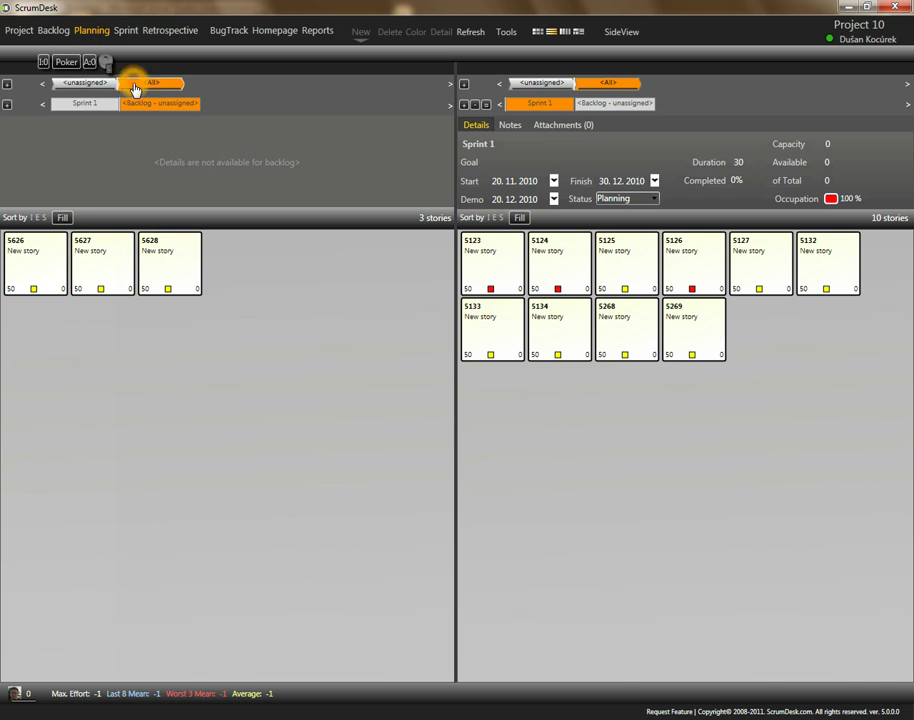
click(8, 85)
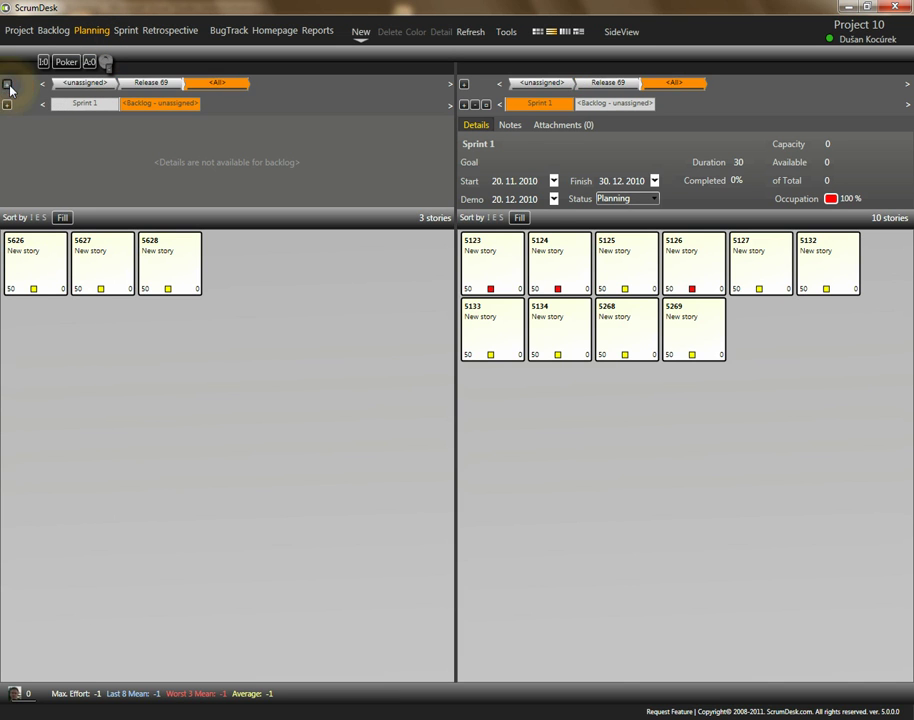
click(410, 200)
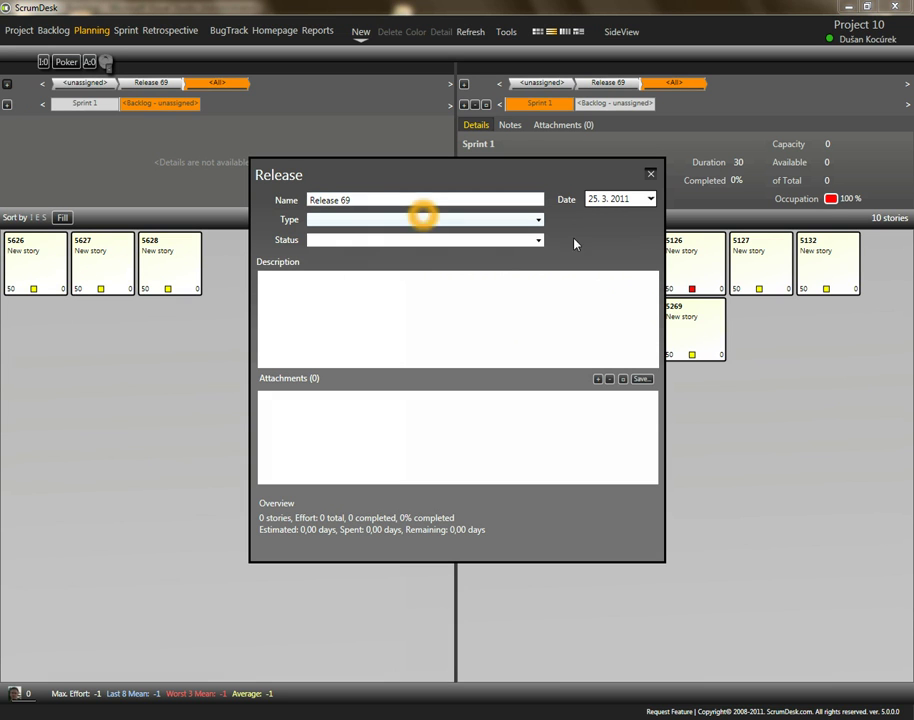
click(537, 220)
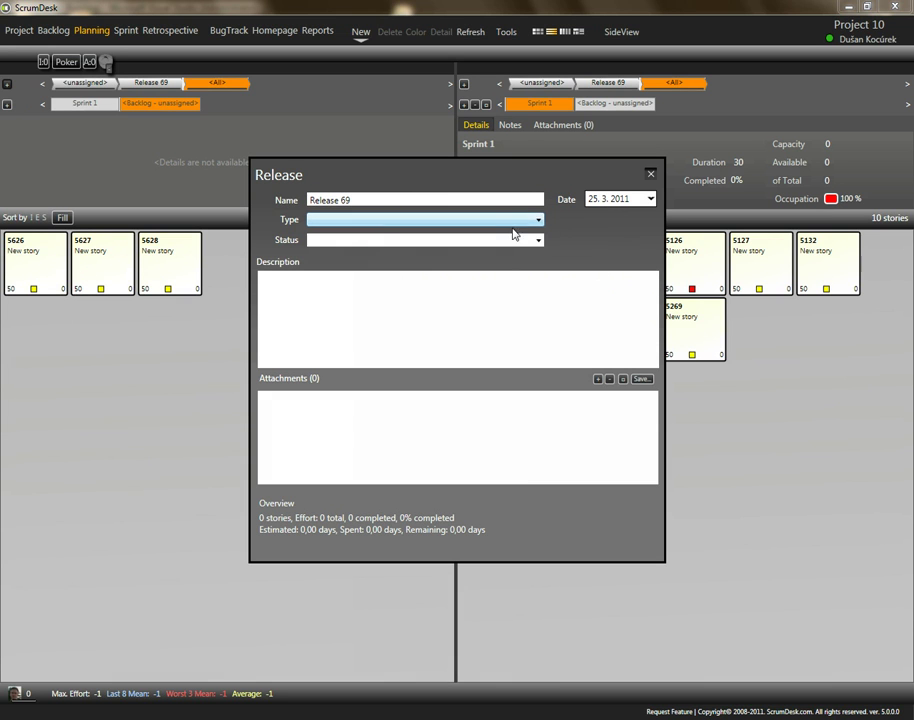
click(538, 224)
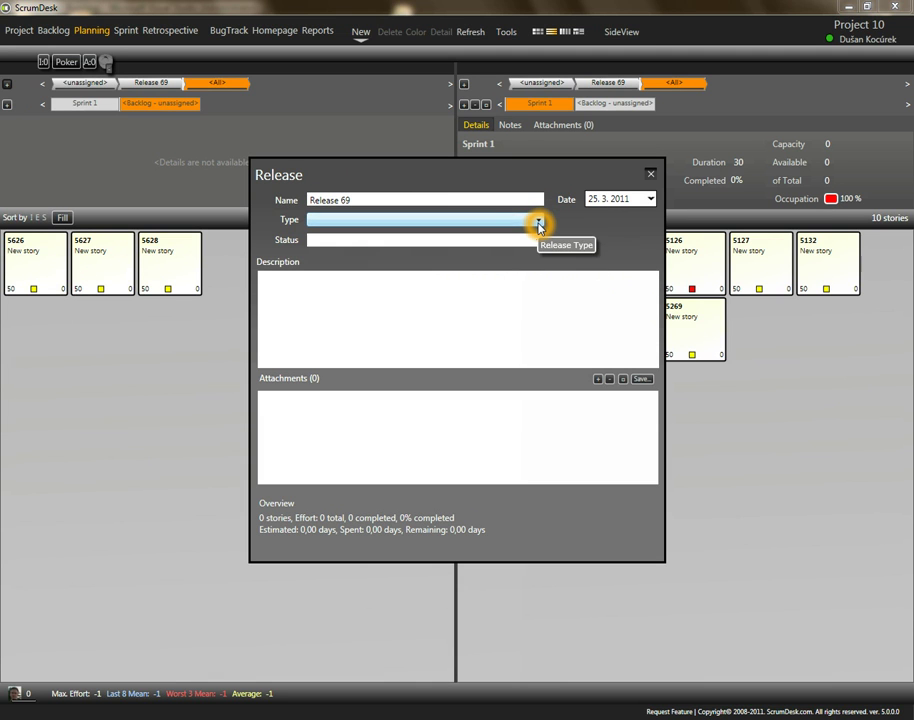
click(538, 224)
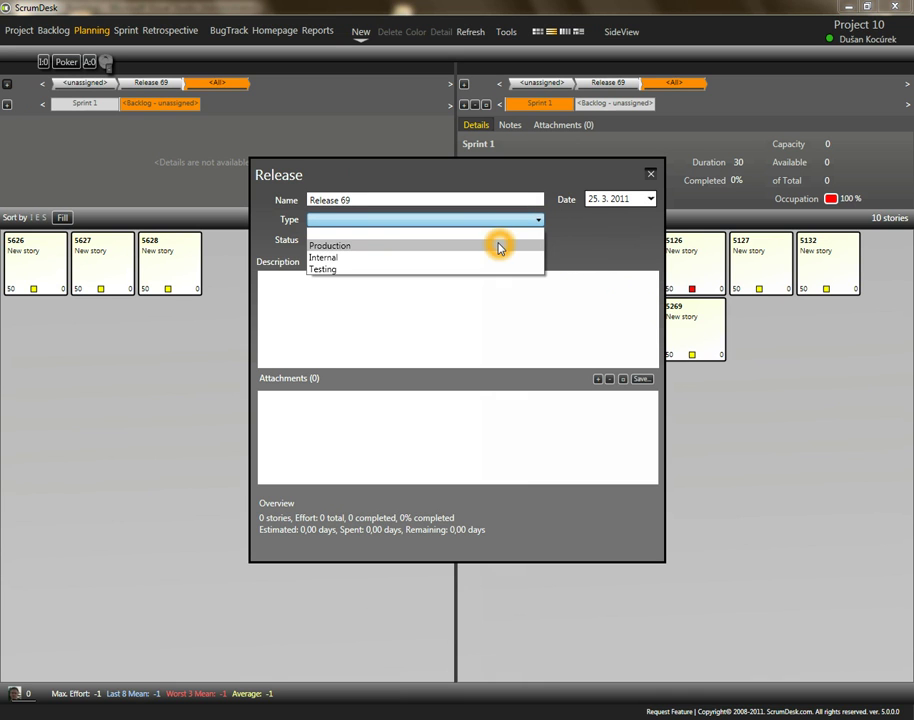
click(500, 246)
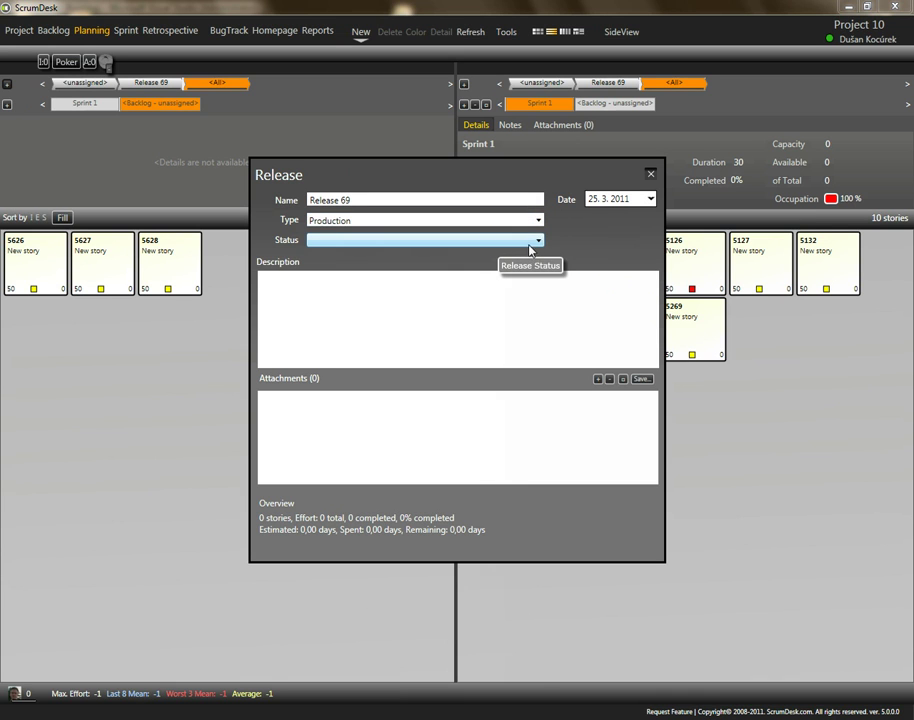
click(541, 243)
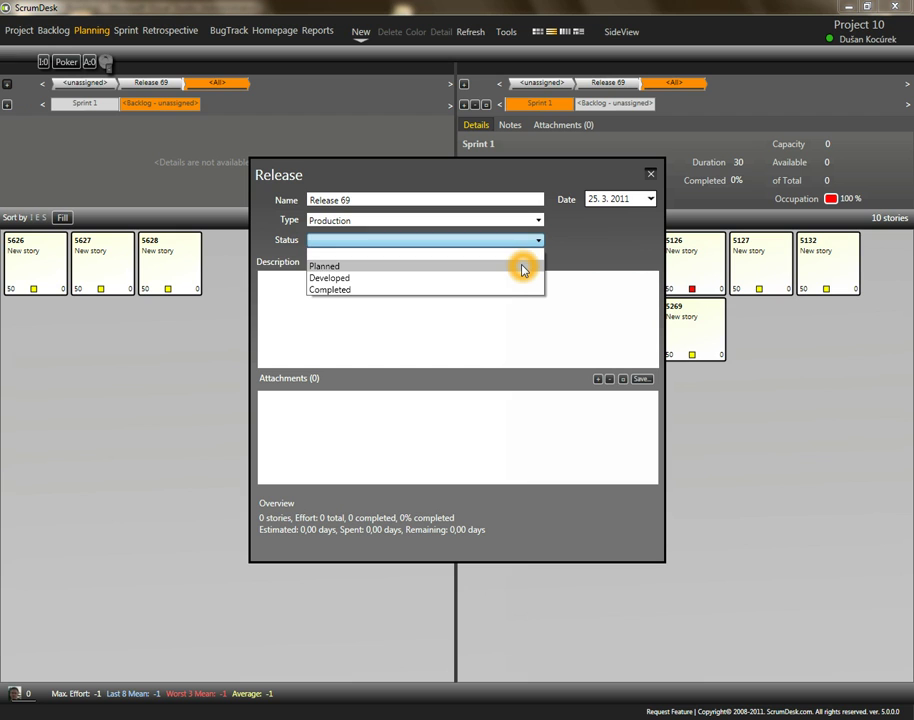
click(522, 266)
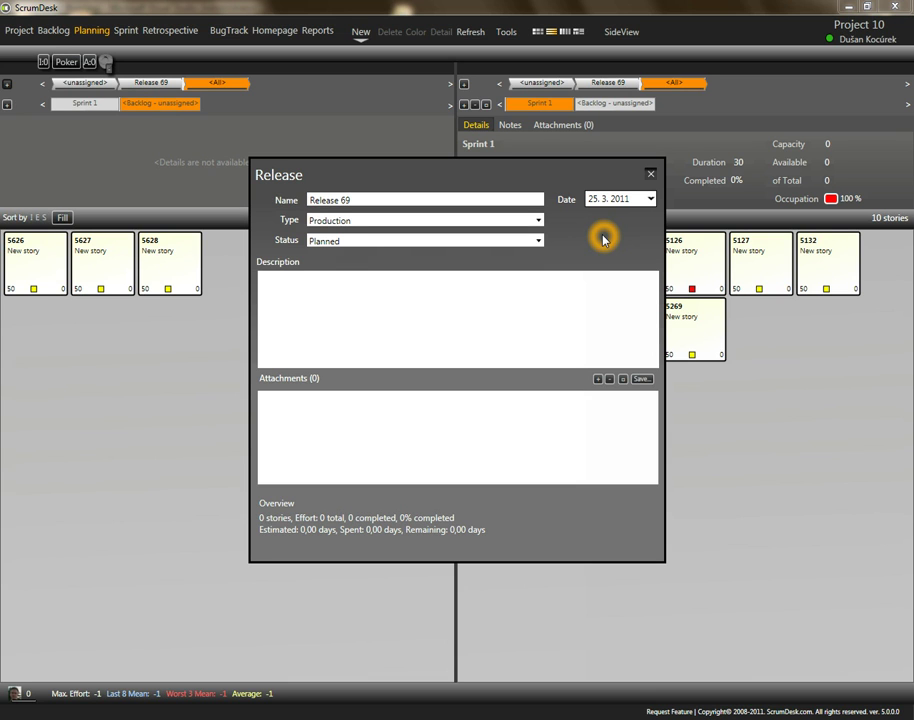
click(650, 176)
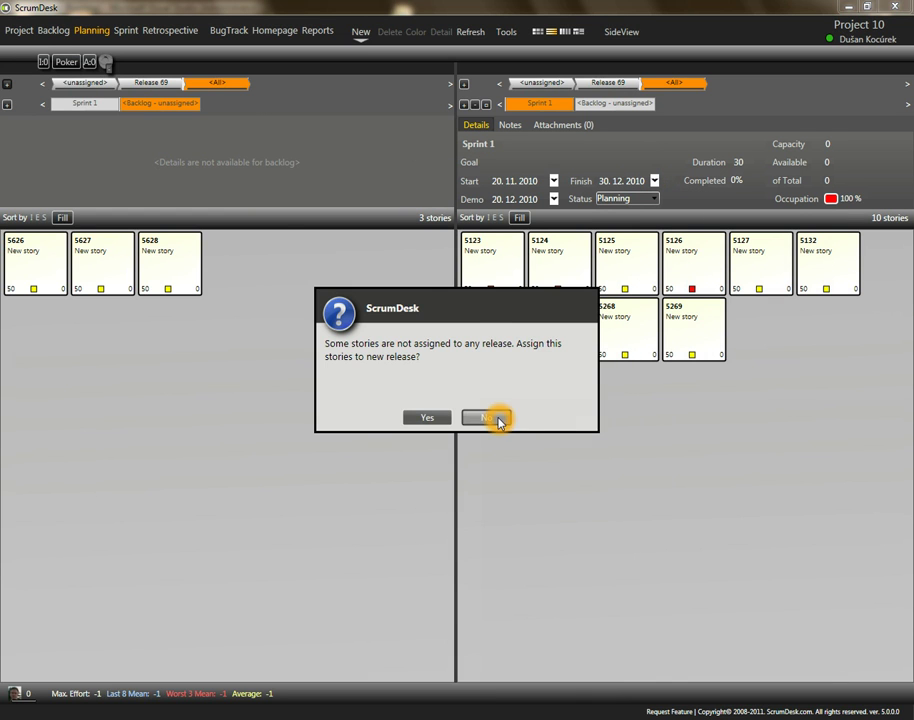
Step: Decline assigning unreleased stories, then add story 5720 to Release 69 as a User Story
click(487, 418)
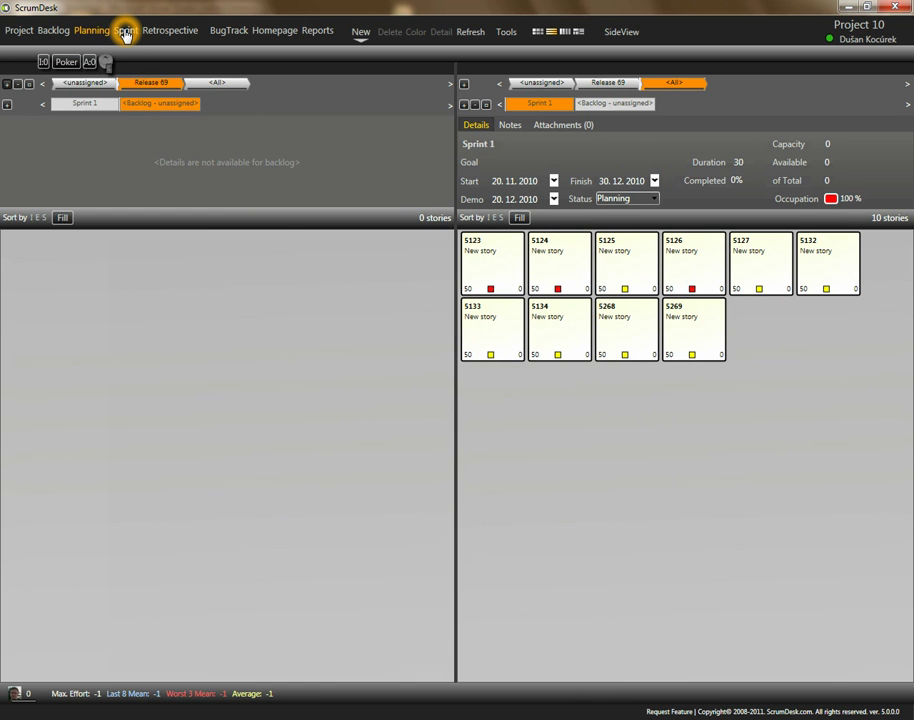
double_click(169, 283)
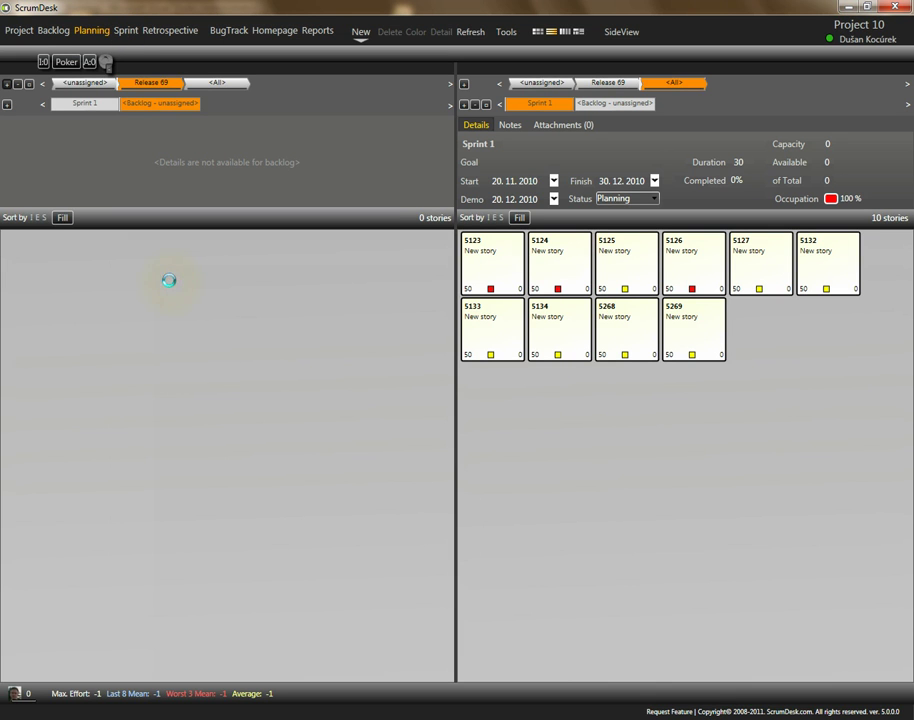
mouse_move(36, 263)
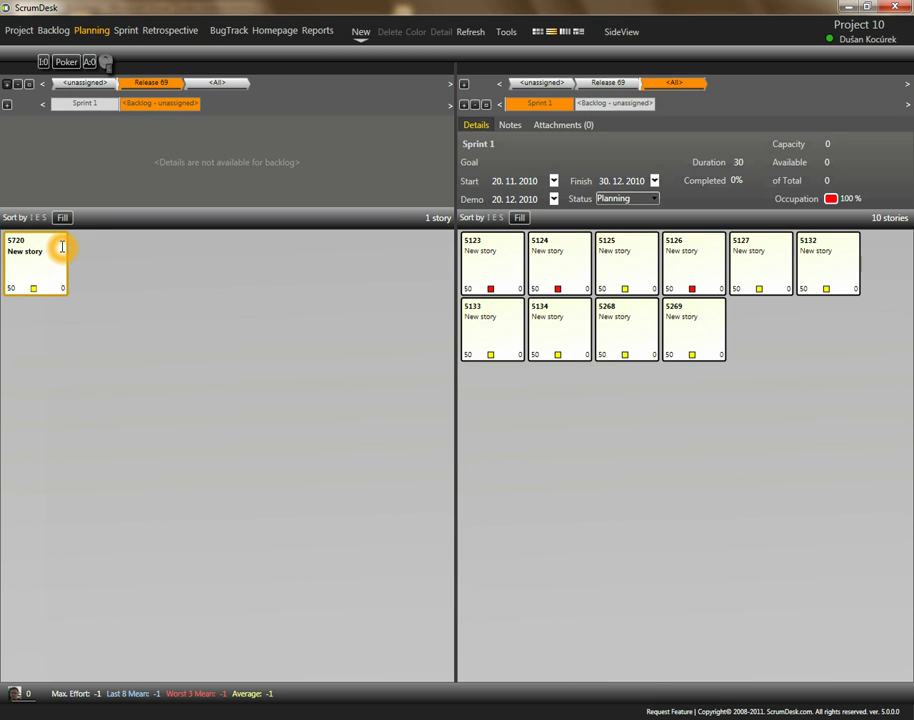
click(62, 245)
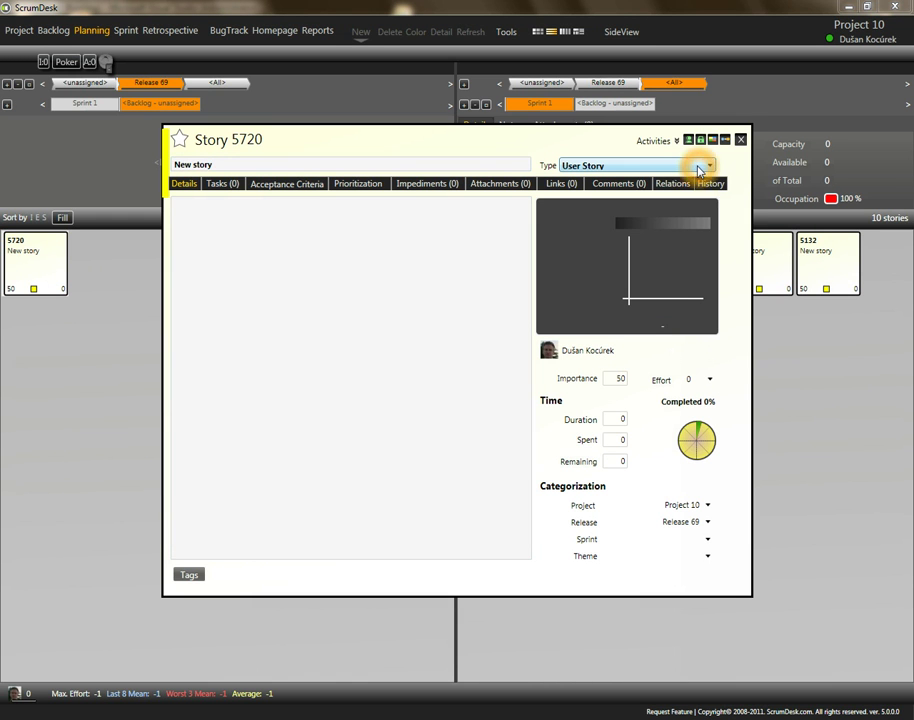
click(698, 168)
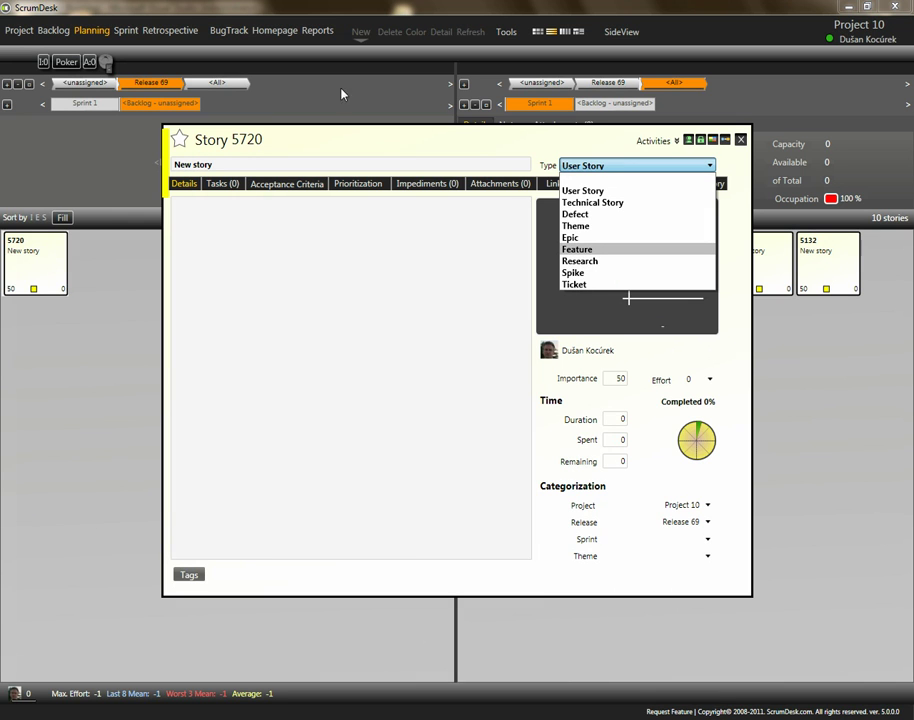
click(591, 145)
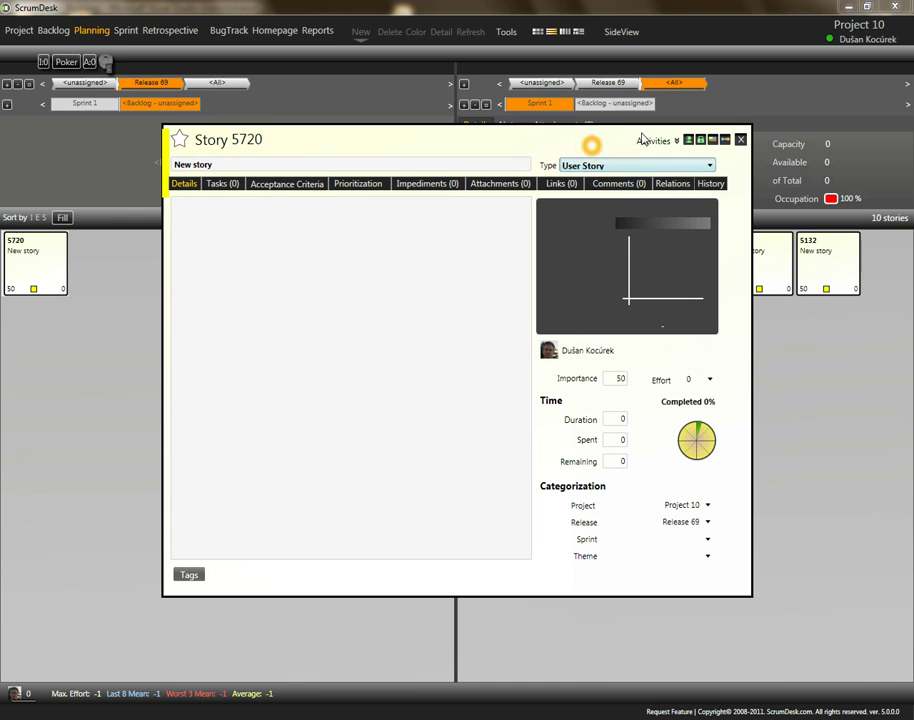
click(740, 142)
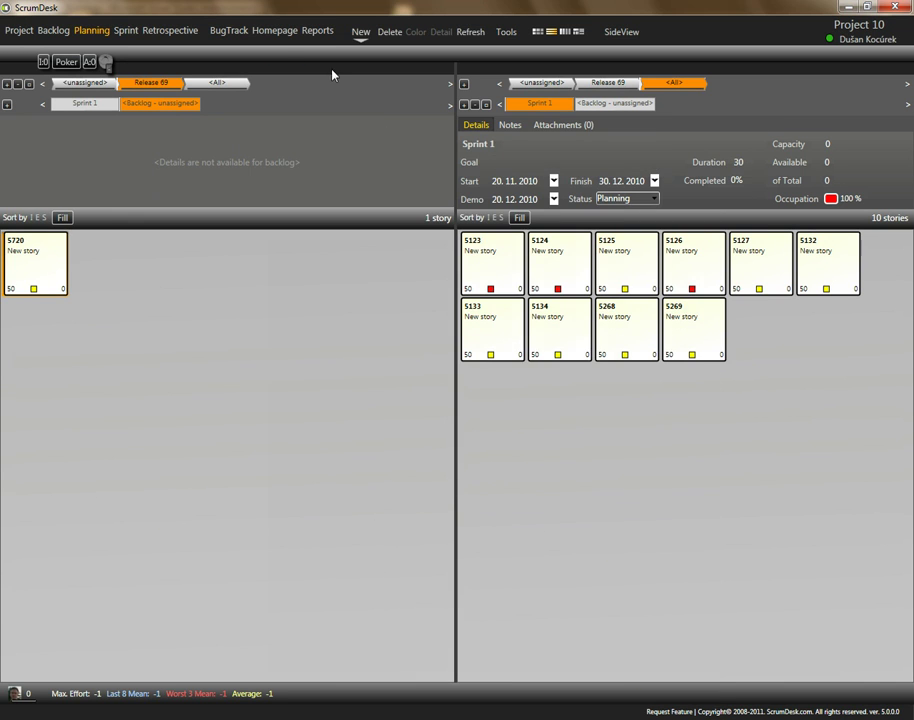
Step: Create story 5721 from the Defect template and check its description, four tasks and Defect type
click(362, 44)
click(362, 44)
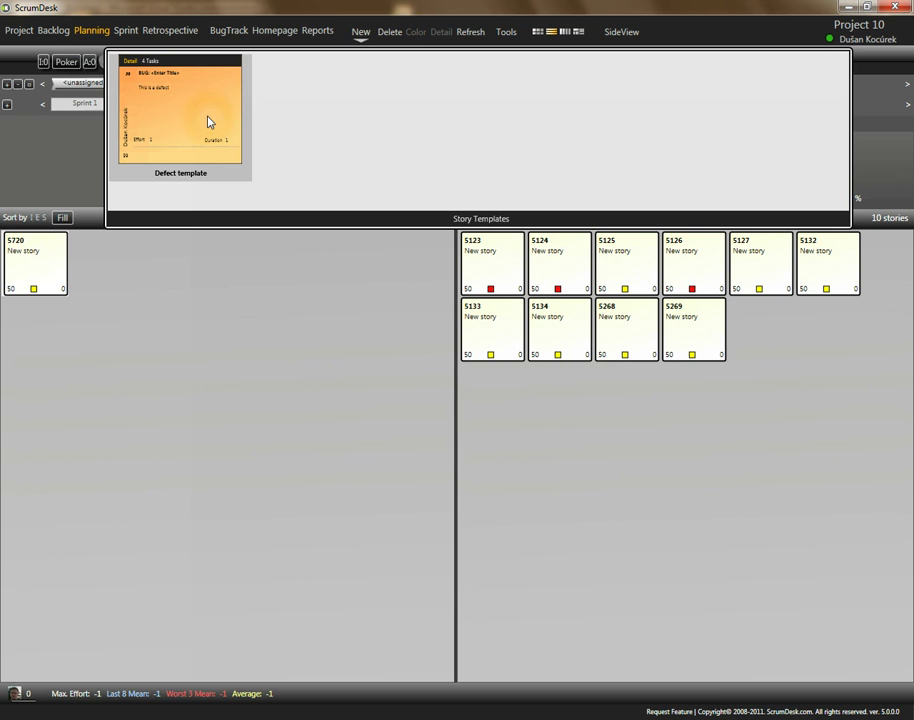
click(206, 122)
click(199, 115)
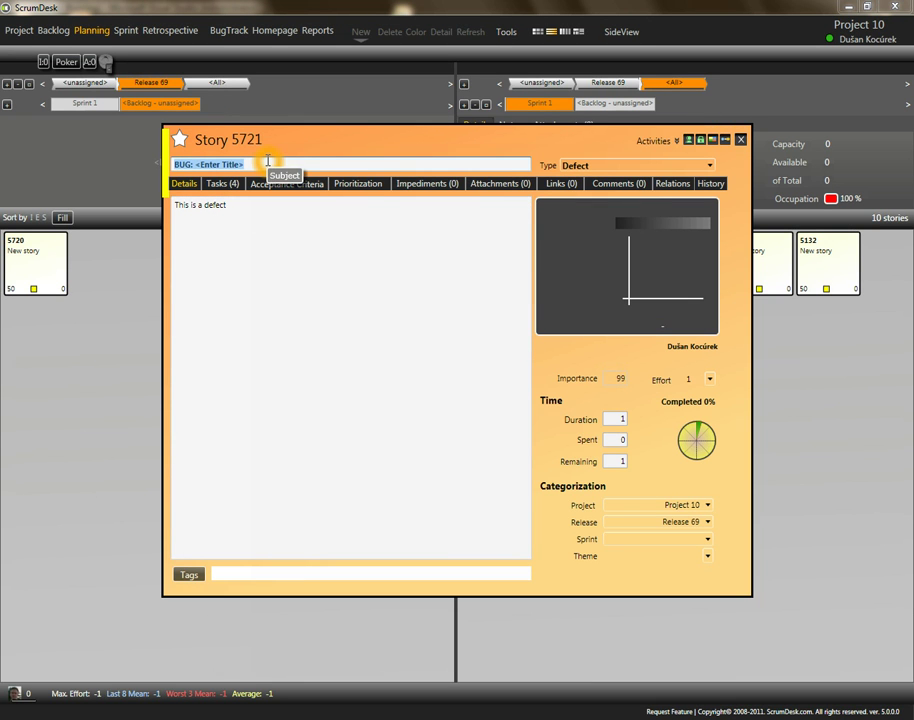
click(203, 211)
click(231, 211)
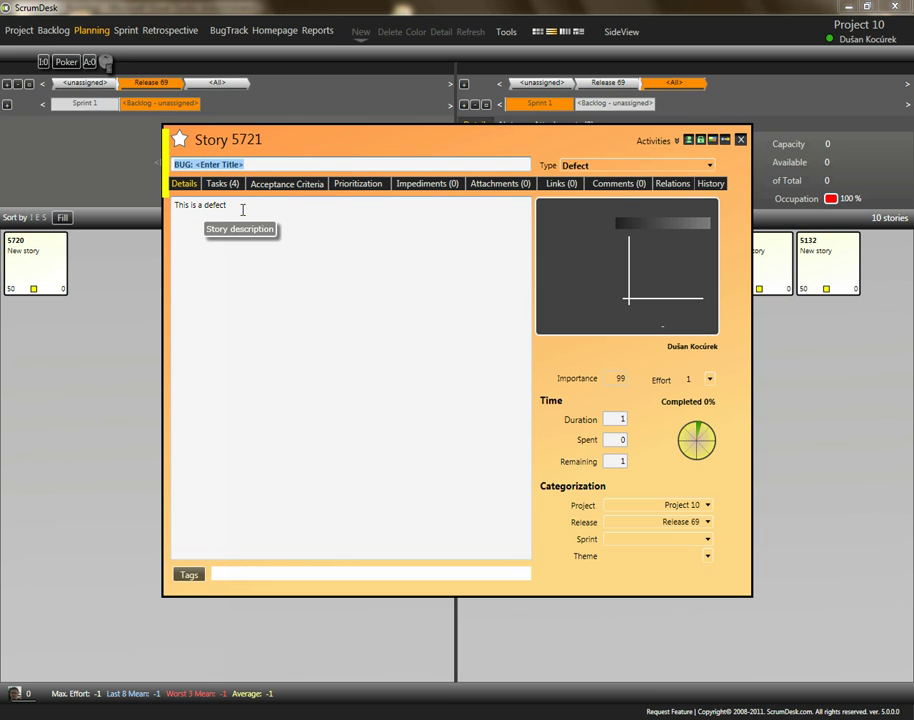
drag(241, 210, 191, 208)
click(222, 183)
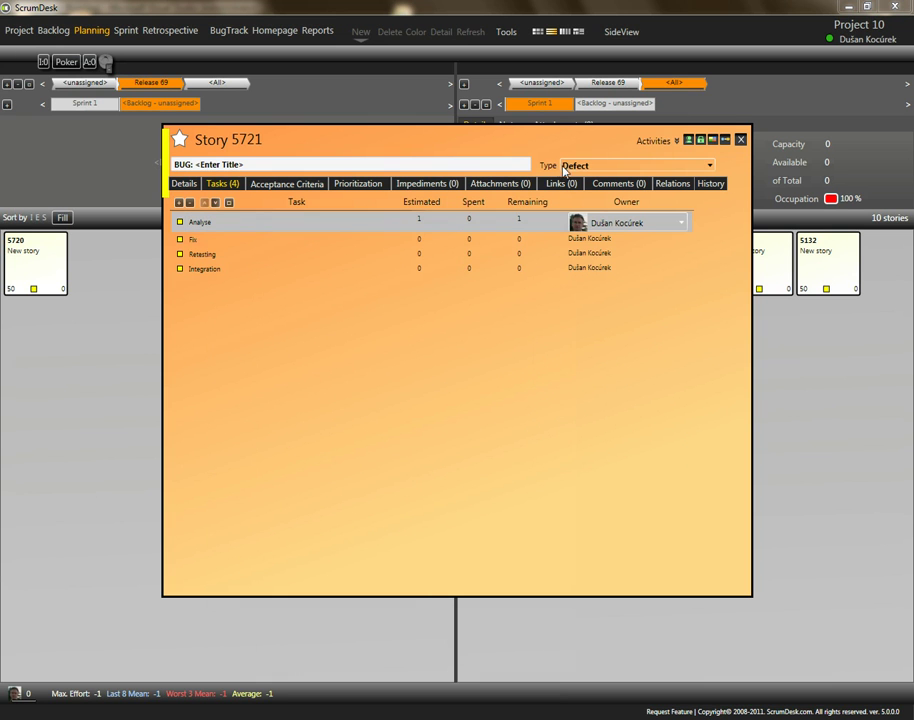
click(555, 168)
click(741, 142)
click(24, 36)
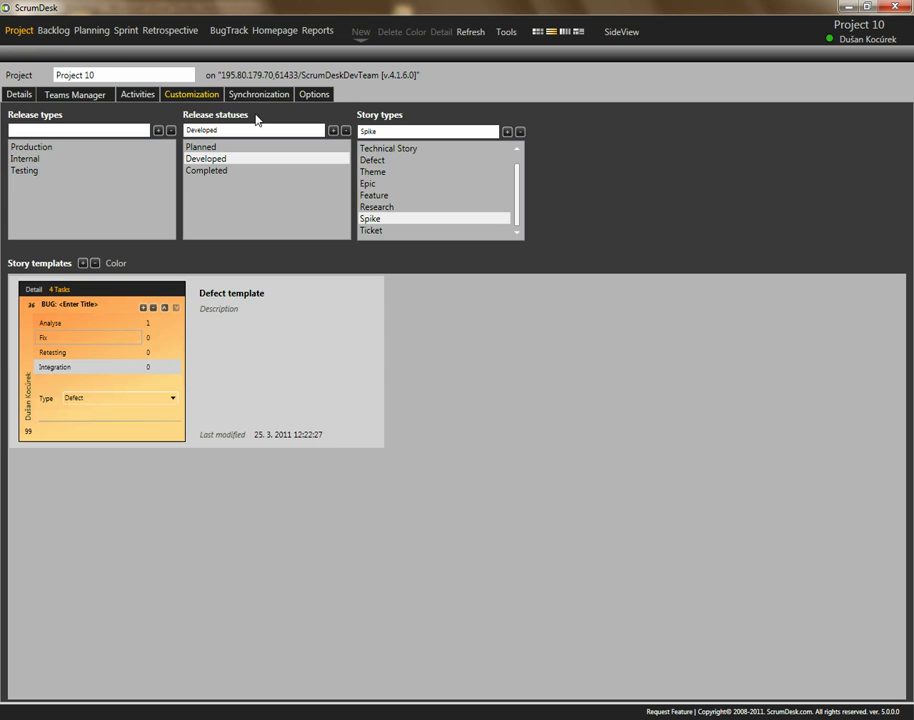
Step: Show Project 10's Options and select the default story priority 50
click(324, 98)
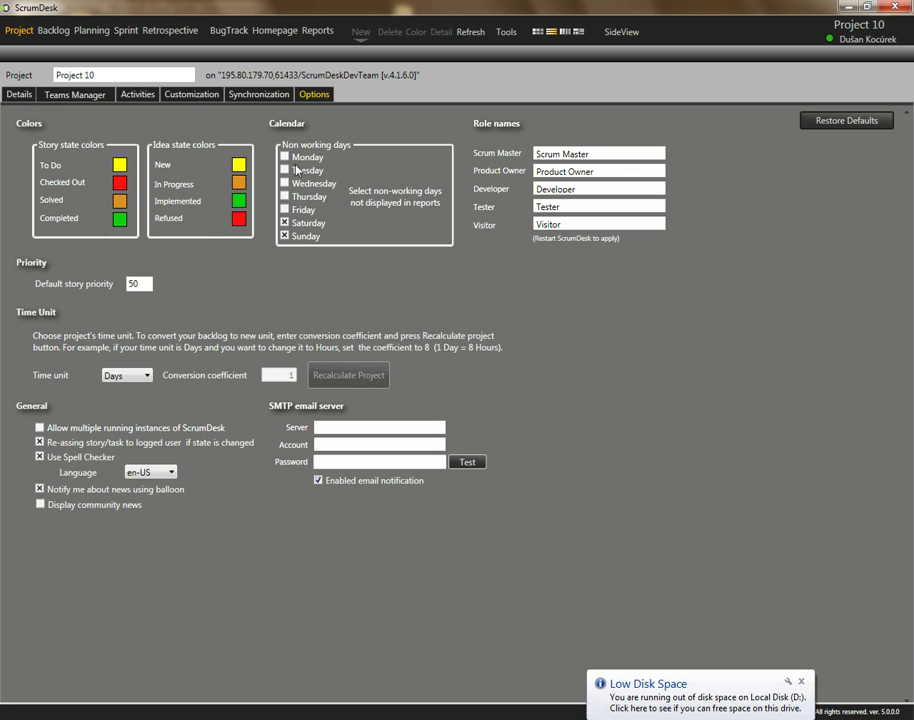
click(292, 226)
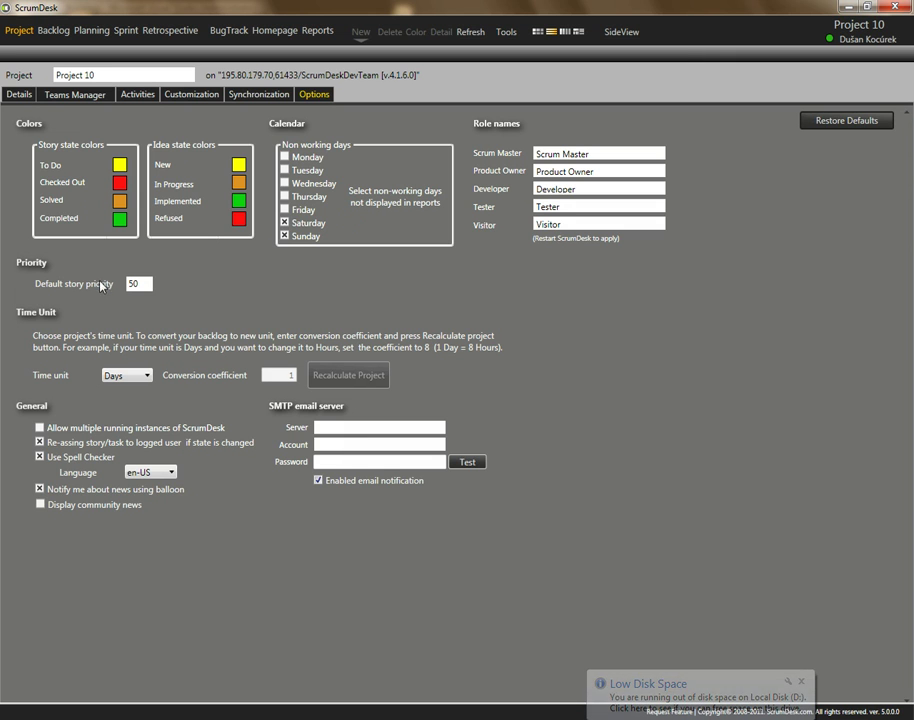
double_click(135, 284)
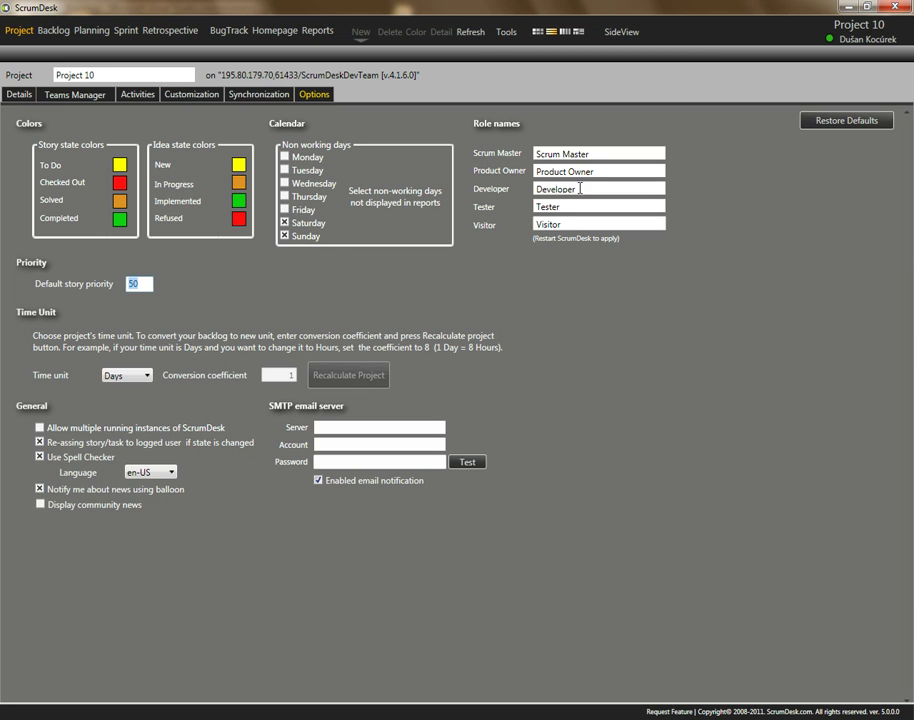
click(589, 153)
click(598, 158)
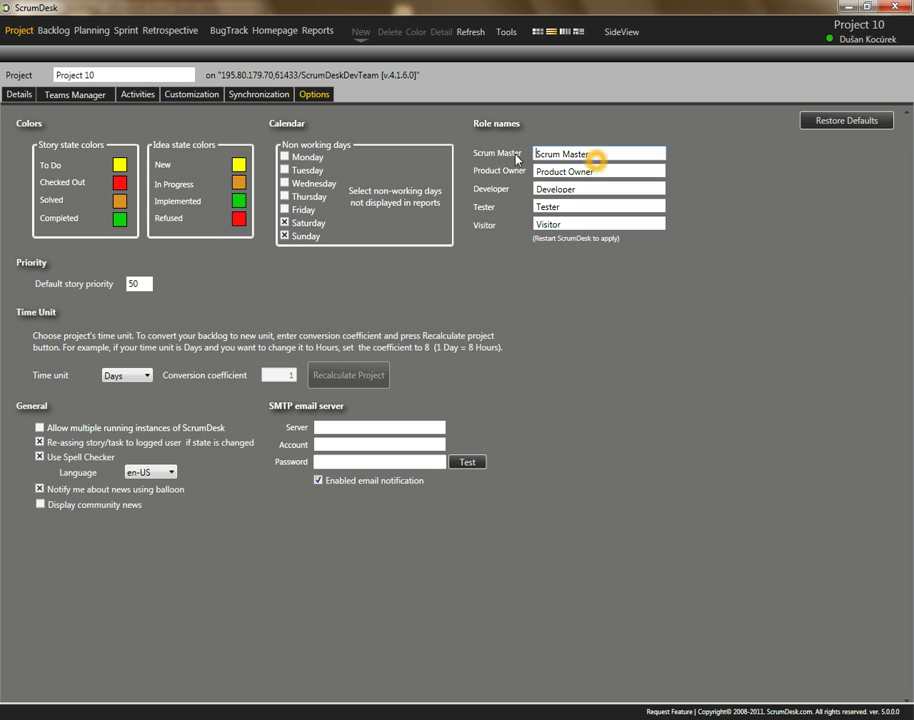
click(568, 170)
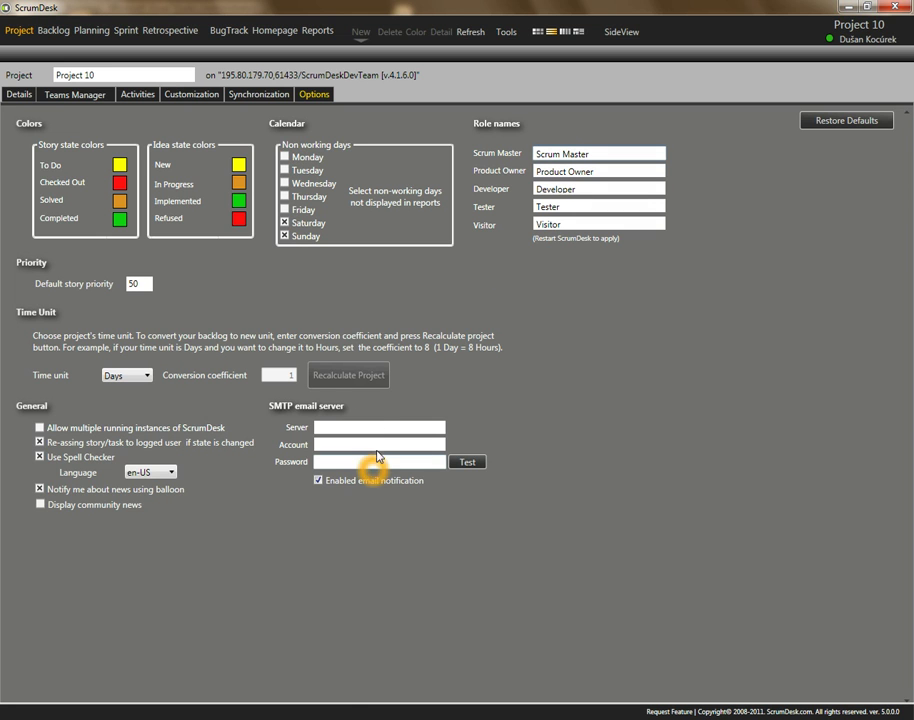
click(128, 378)
click(129, 379)
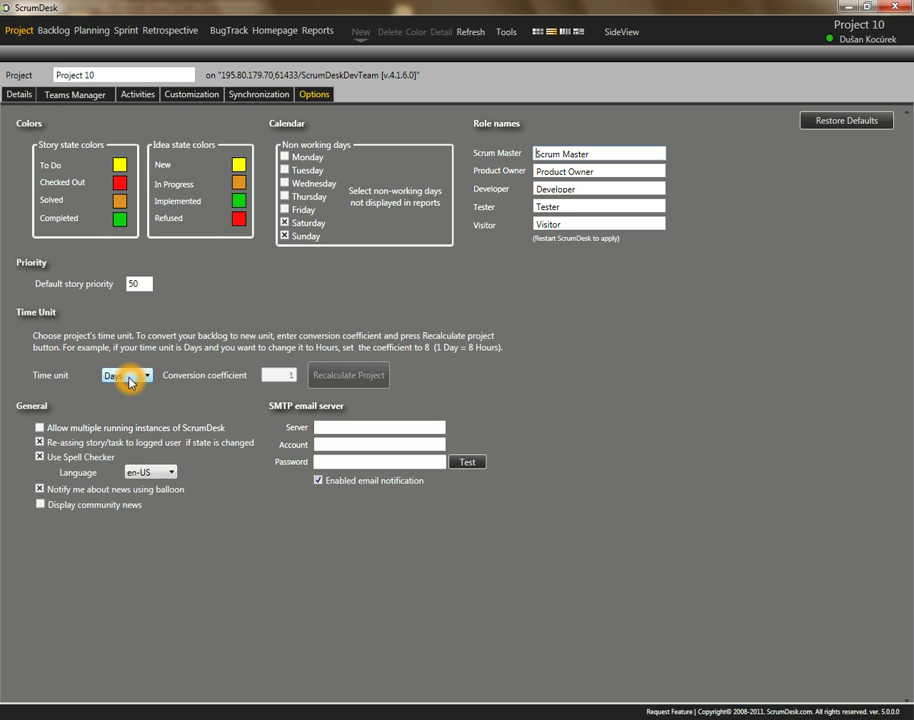
click(160, 475)
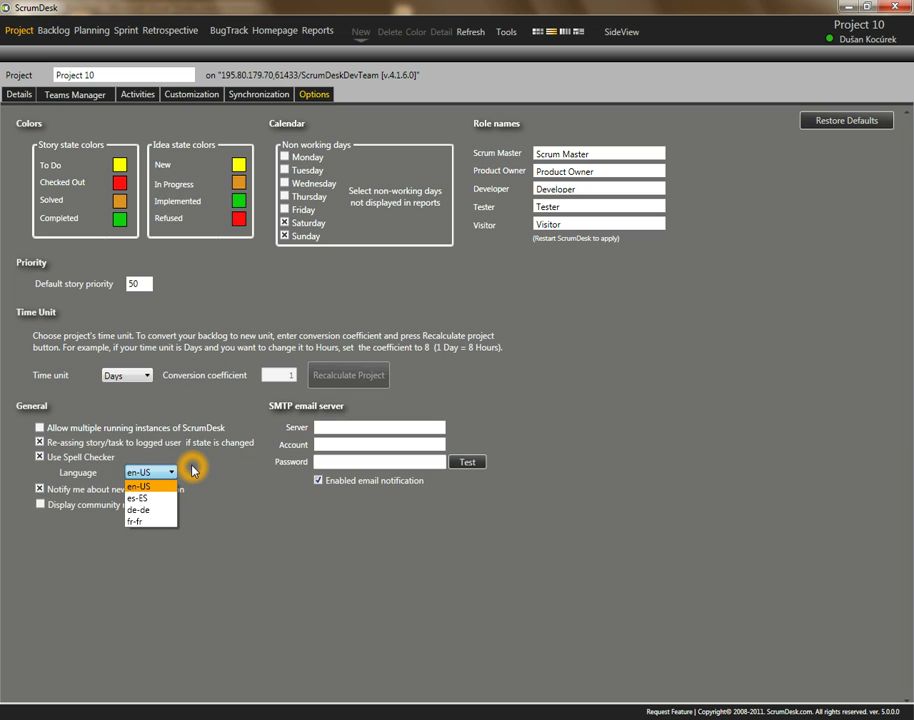
click(193, 470)
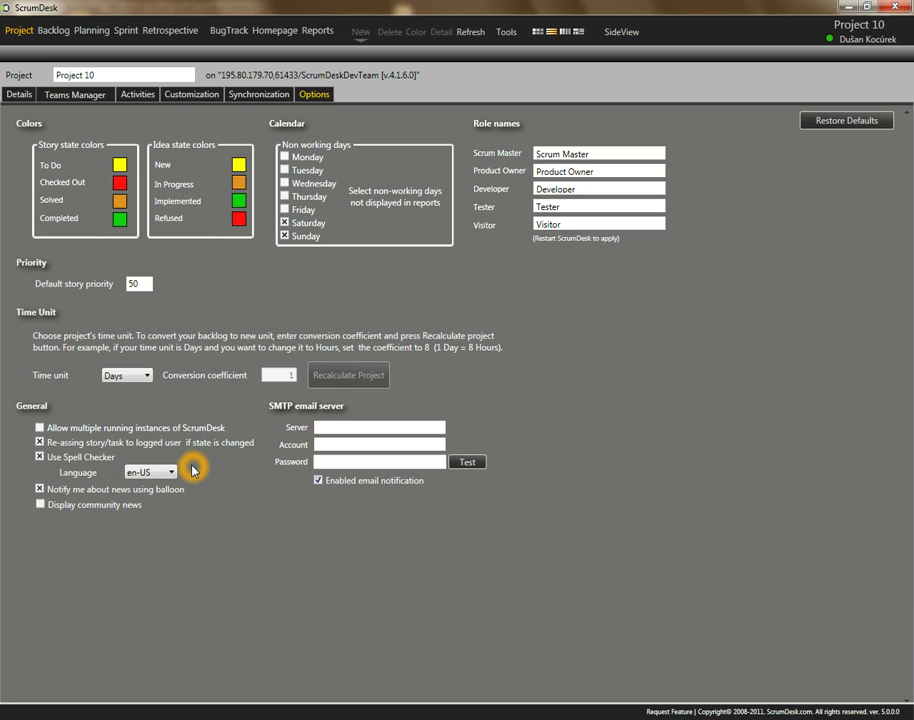